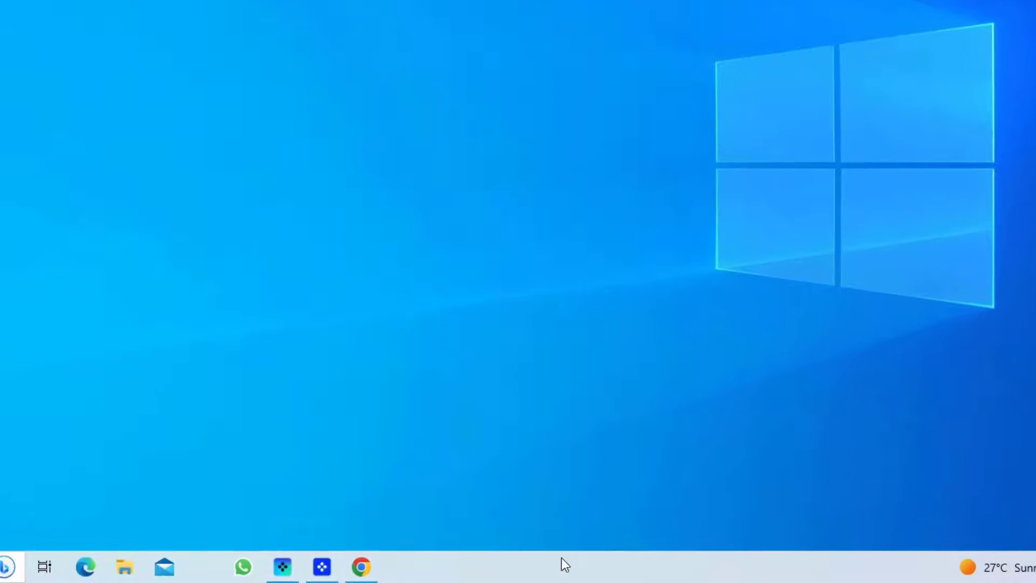
- Launch Task Manager from the Ctrl+Alt+Delete security screen
{"action": "right_click", "coordinate": [561, 558]}
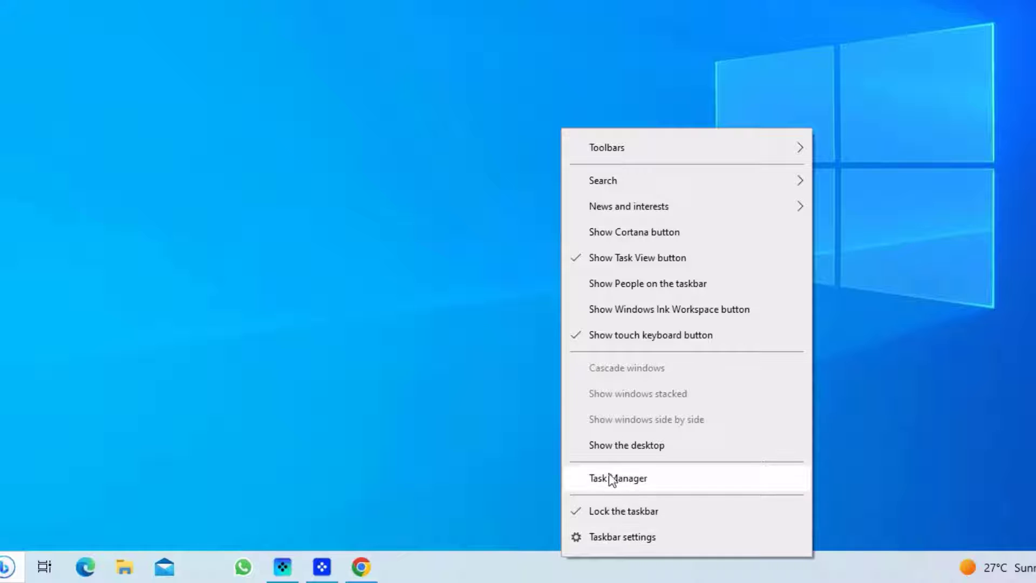
{"action": "left_click", "coordinate": [502, 385]}
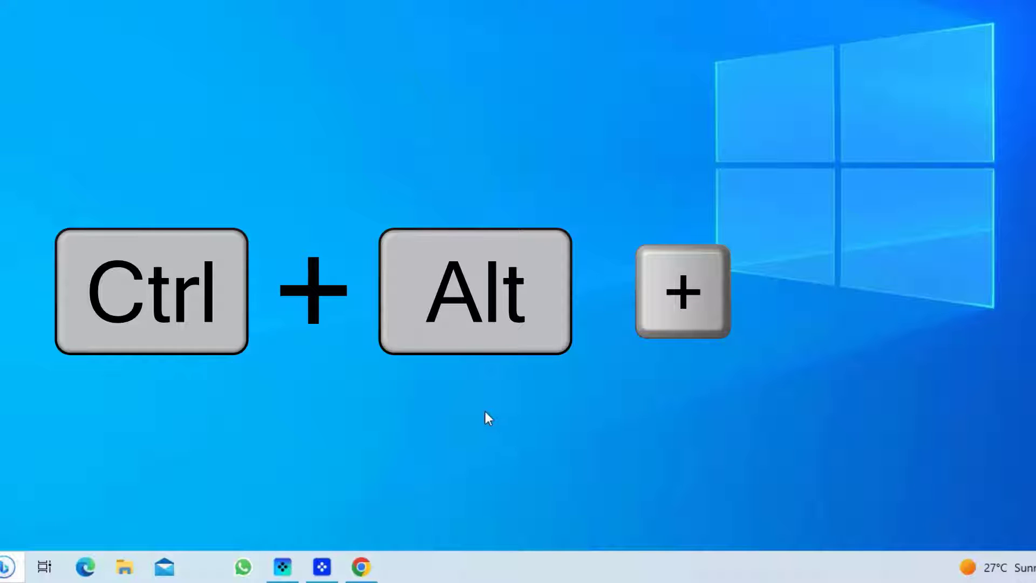
{"action": "key", "text": "ctrl+alt+Delete"}
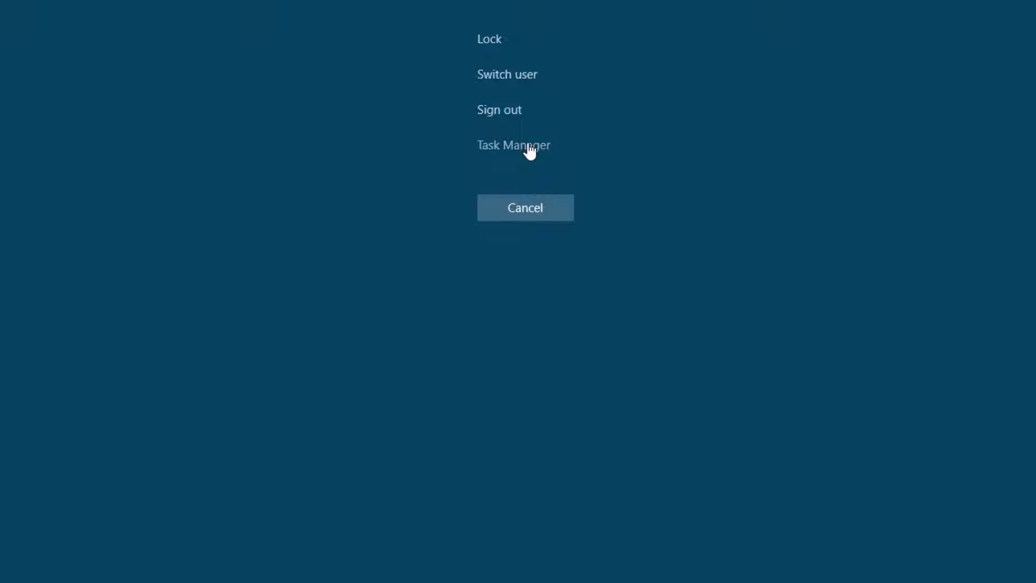
{"action": "left_click", "coordinate": [529, 146]}
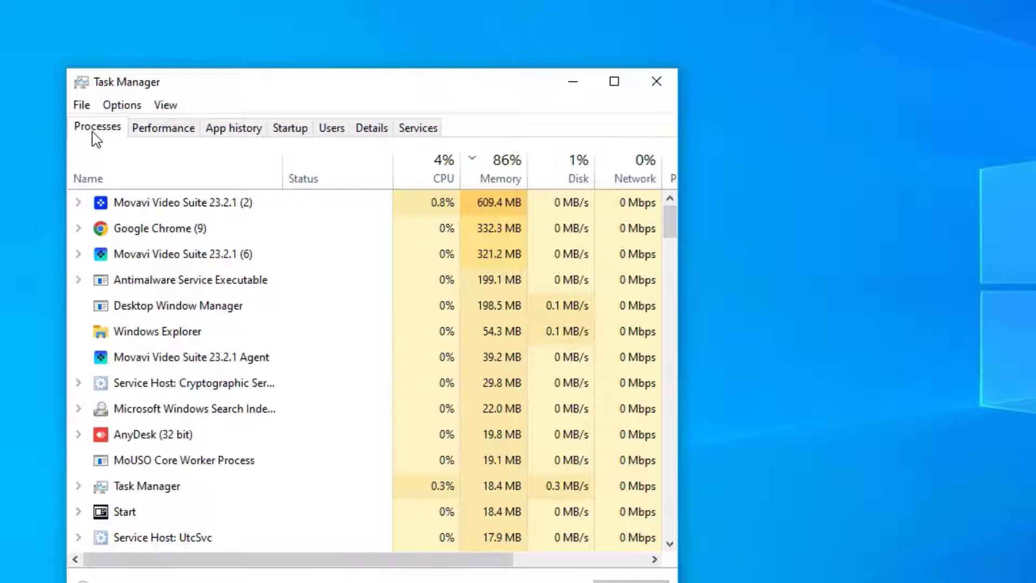
- Restart the Windows Explorer process, then test whether the Start menu opens
{"action": "right_click", "coordinate": [177, 343]}
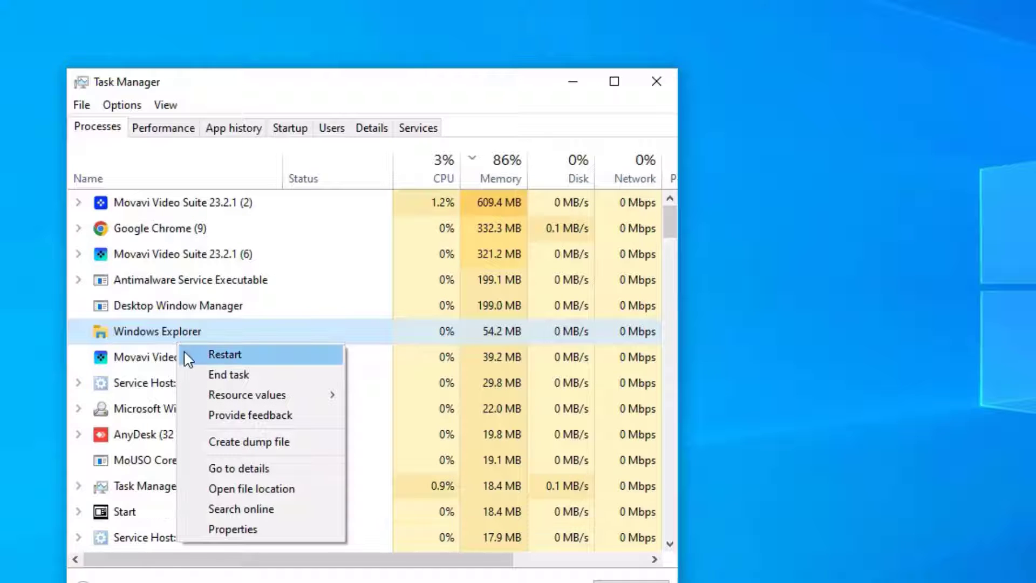
{"action": "left_click", "coordinate": [226, 355]}
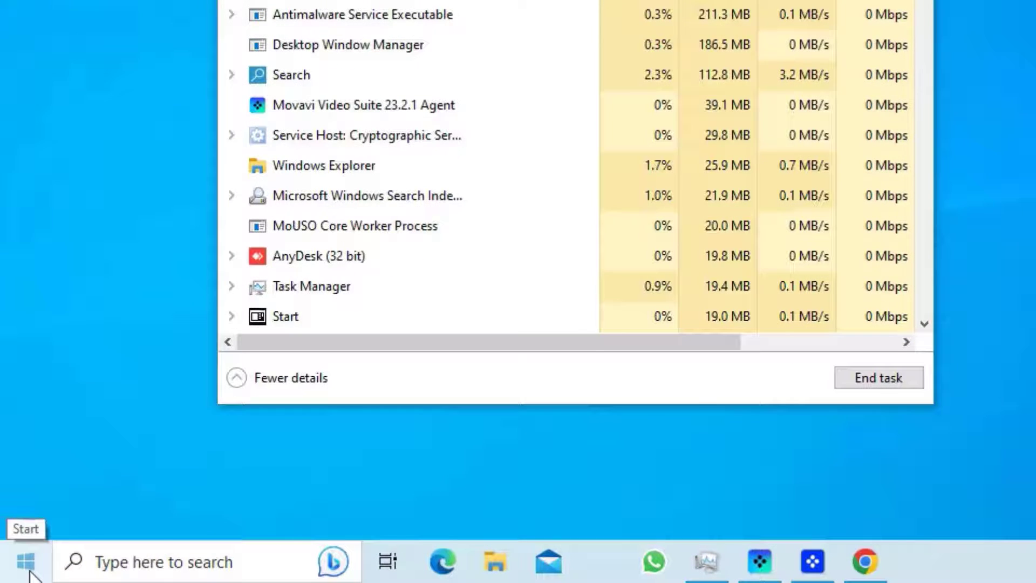
{"action": "left_click", "coordinate": [25, 562]}
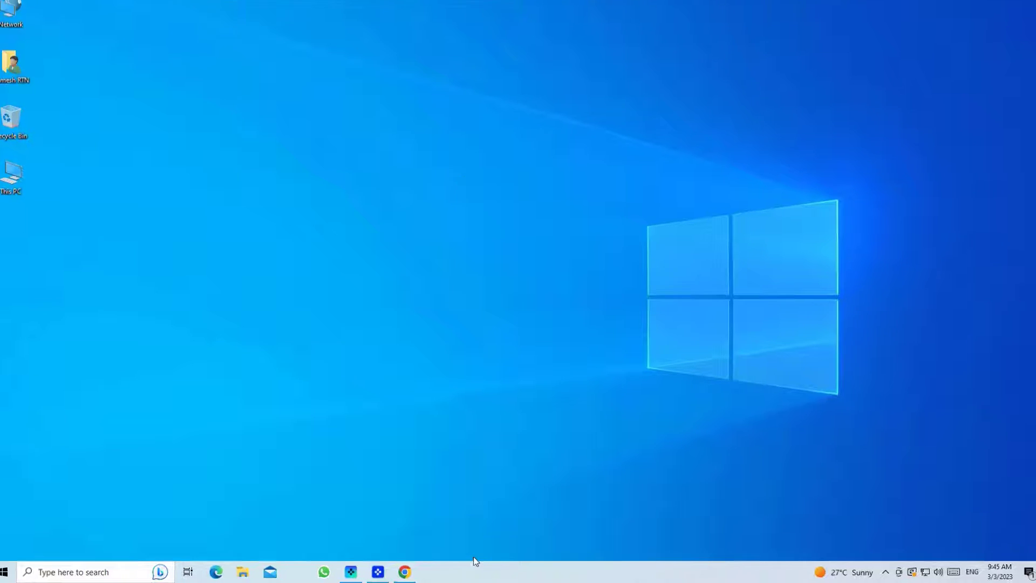
{"action": "right_click", "coordinate": [478, 572]}
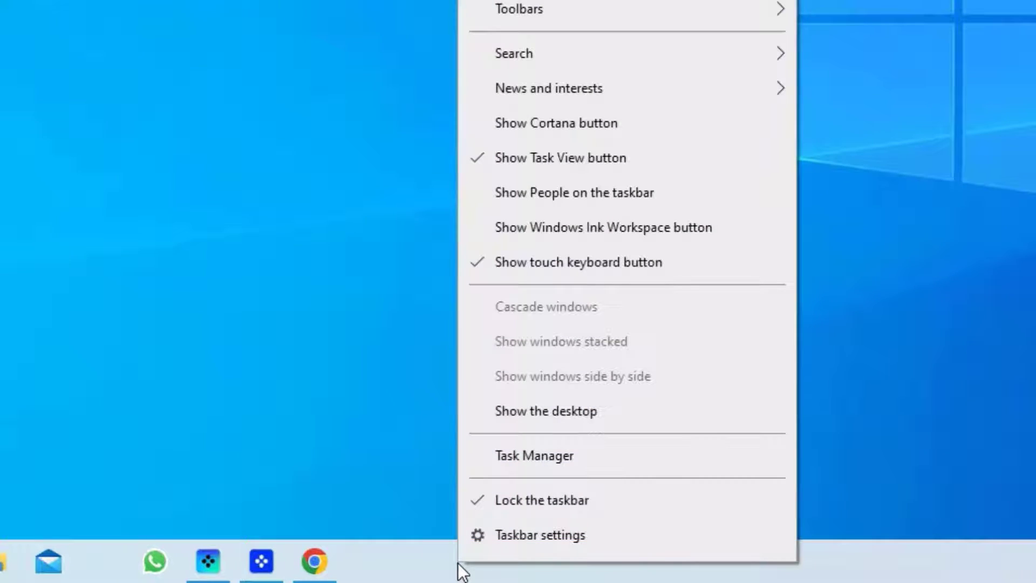
{"action": "left_click", "coordinate": [527, 445]}
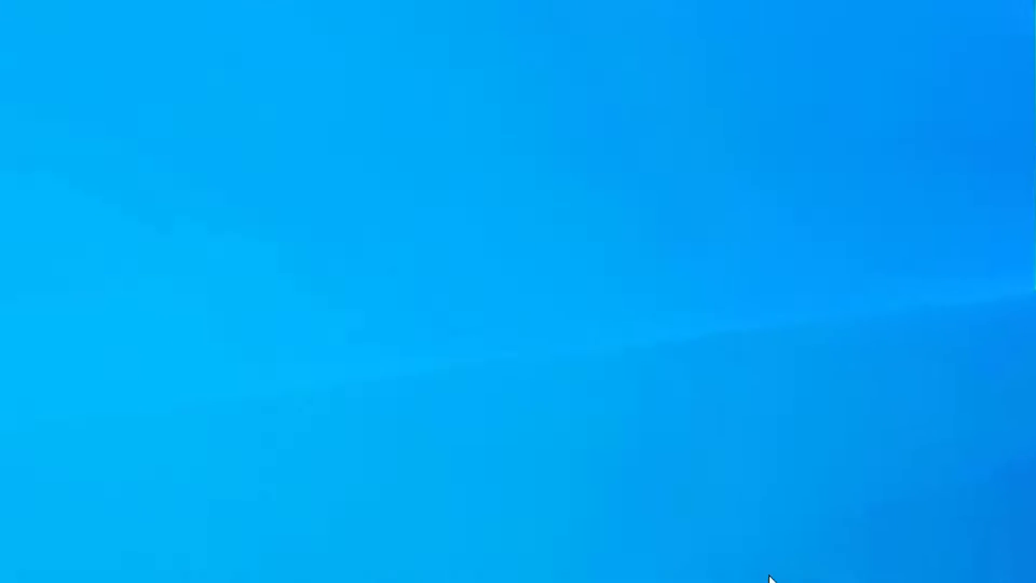
{"action": "left_click", "coordinate": [163, 35]}
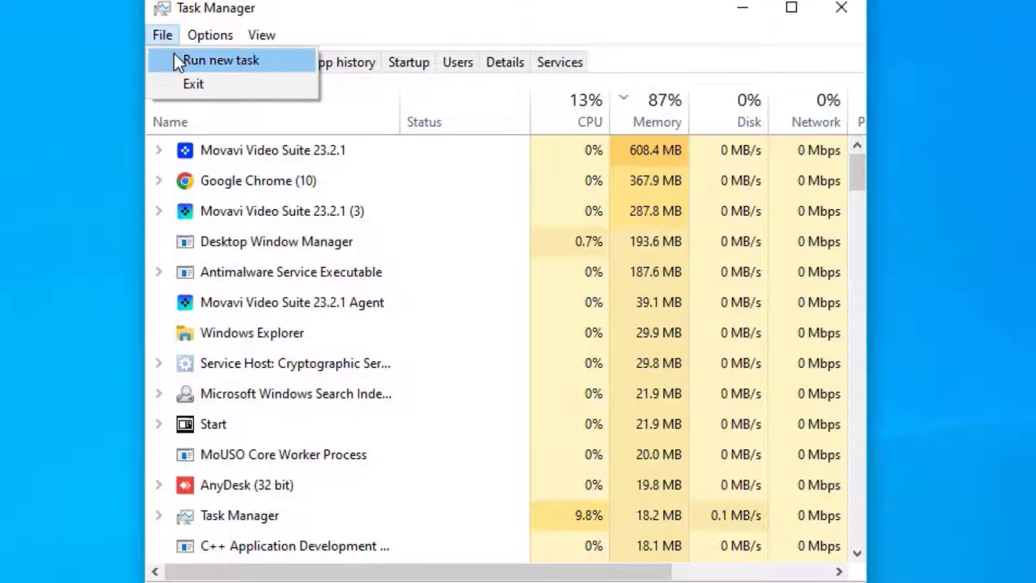
{"action": "left_click", "coordinate": [177, 54]}
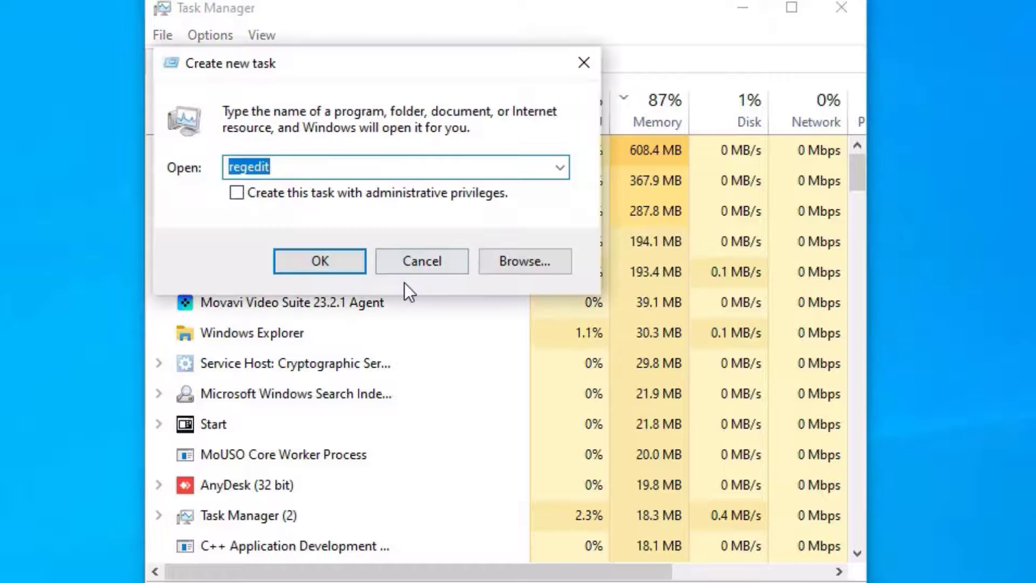
{"action": "type", "text": "shut"}
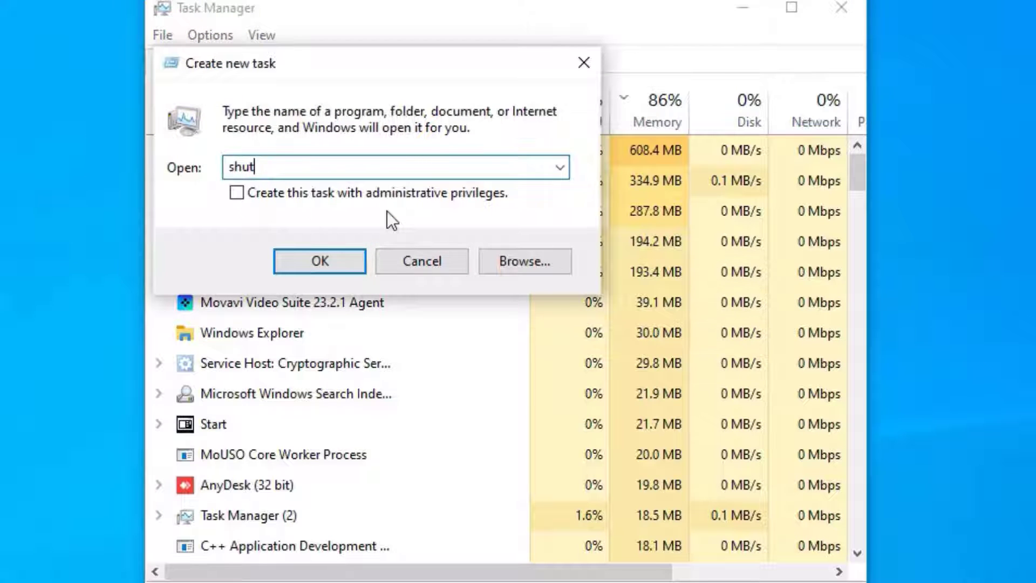
{"action": "type", "text": "down/r"}
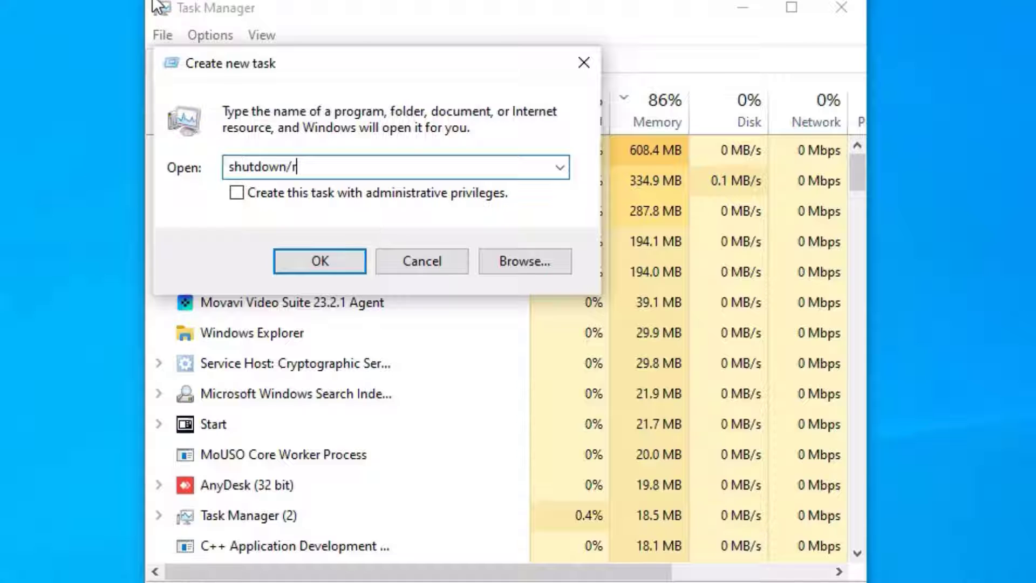
{"action": "left_click", "coordinate": [404, 259]}
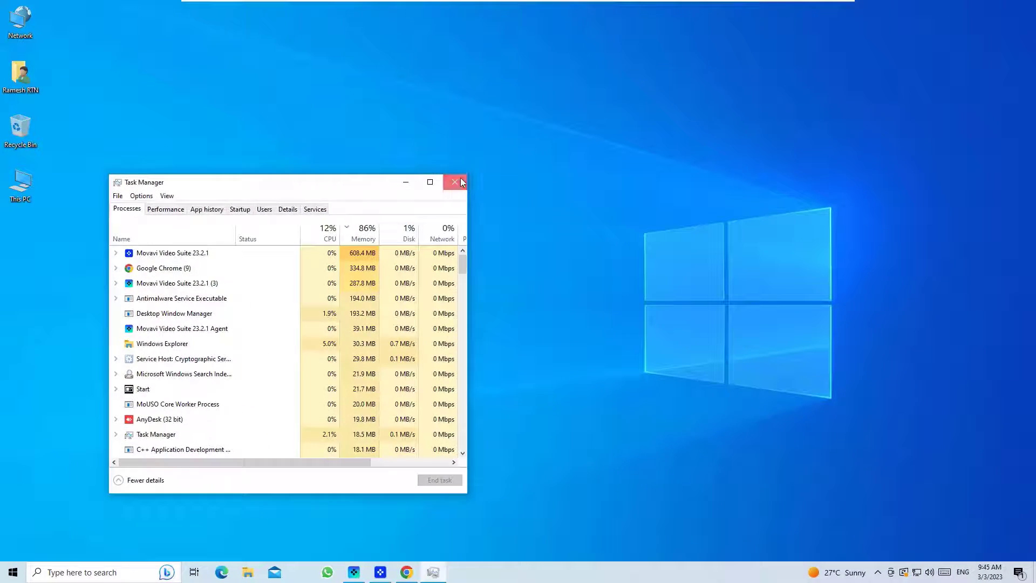
{"action": "key", "text": "alt+F4"}
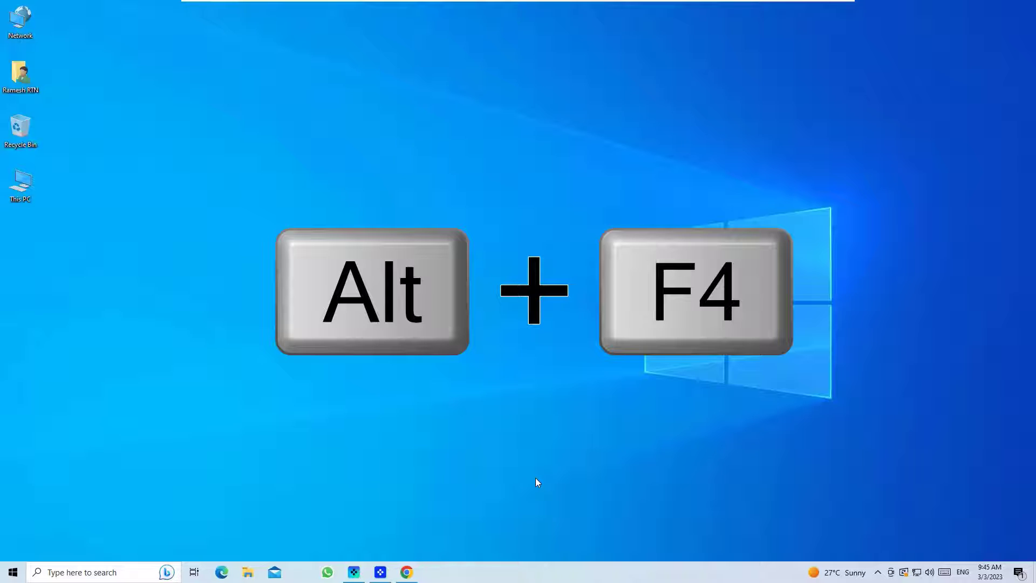
{"action": "key", "text": "alt+F4"}
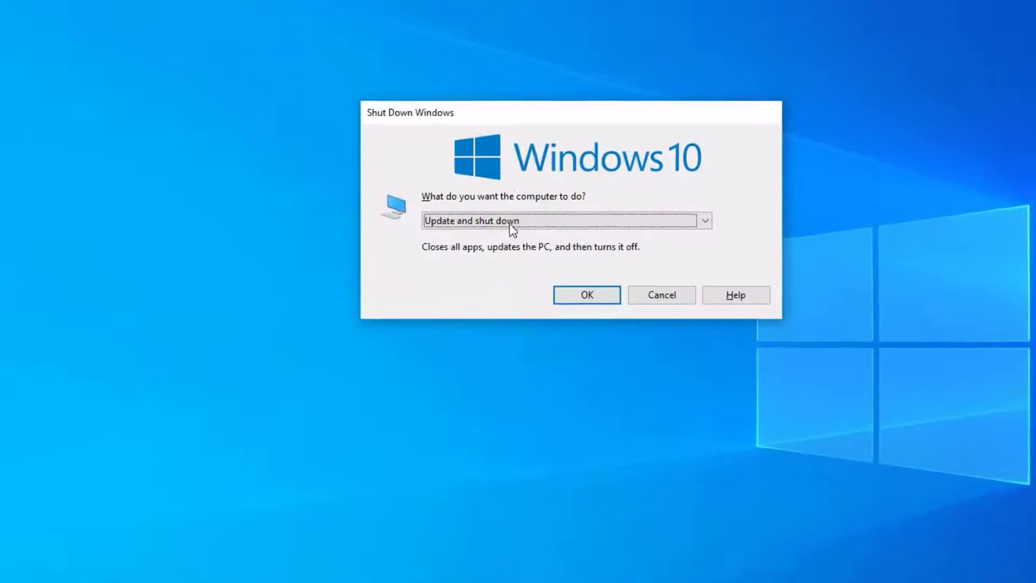
{"action": "left_click", "coordinate": [486, 223]}
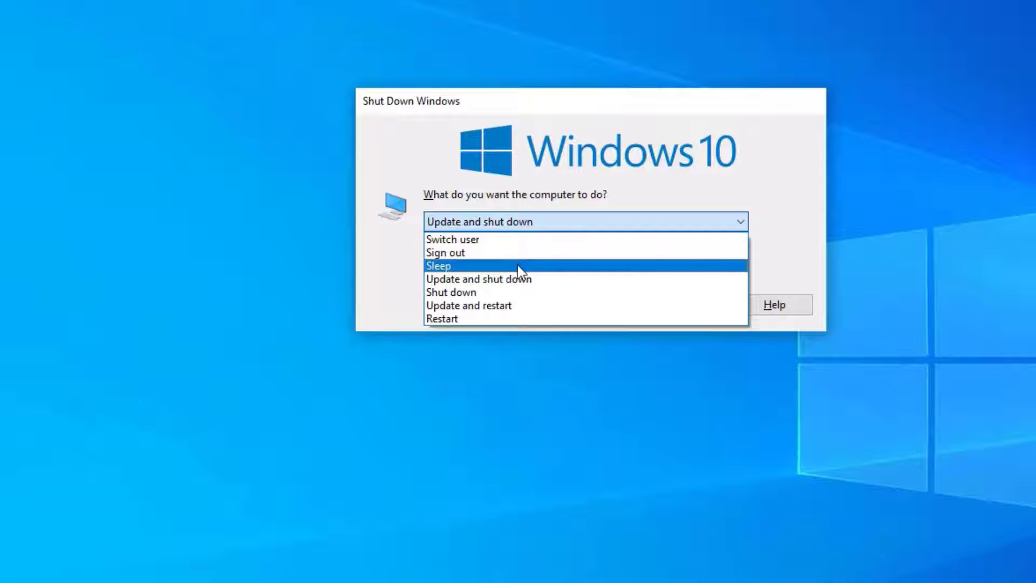
{"action": "left_click", "coordinate": [565, 319]}
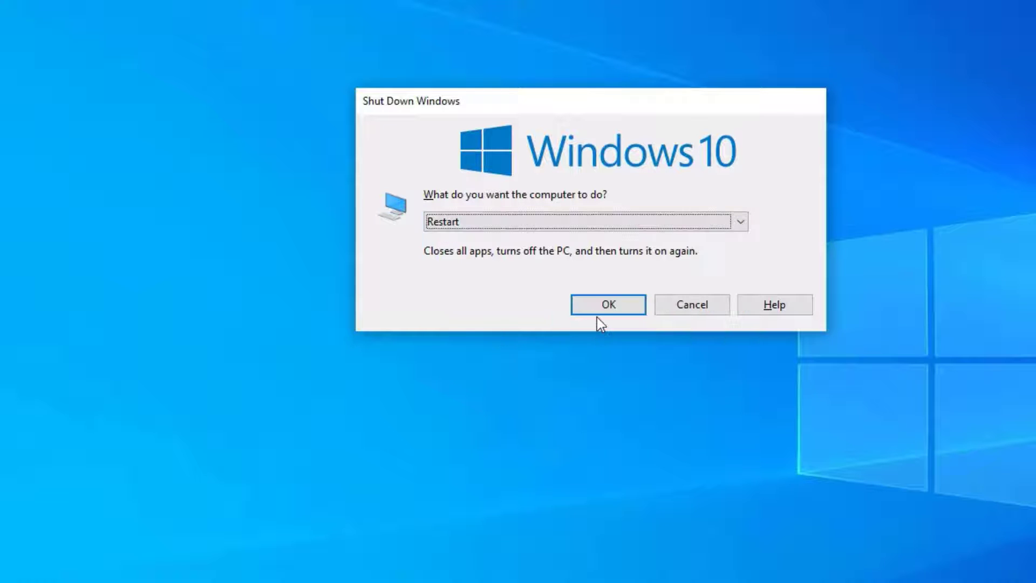
{"action": "left_click", "coordinate": [701, 303]}
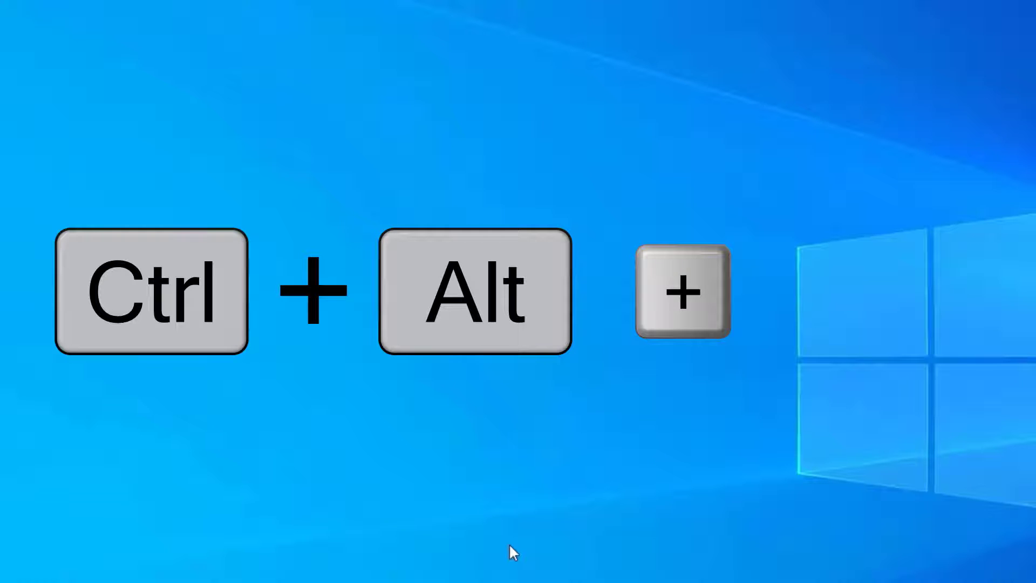
{"action": "key", "text": "ctrl+alt+Delete"}
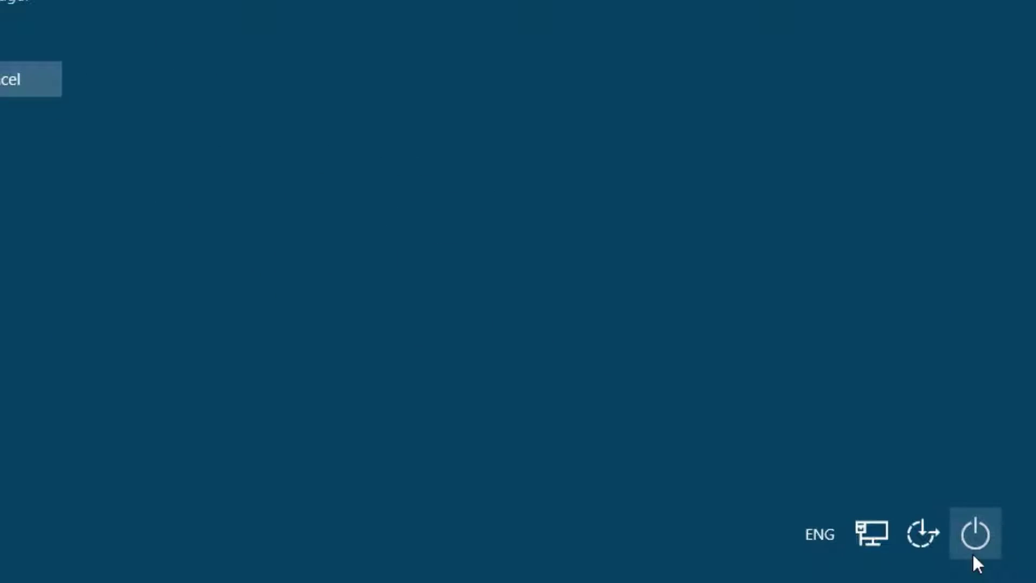
{"action": "left_click", "coordinate": [973, 552]}
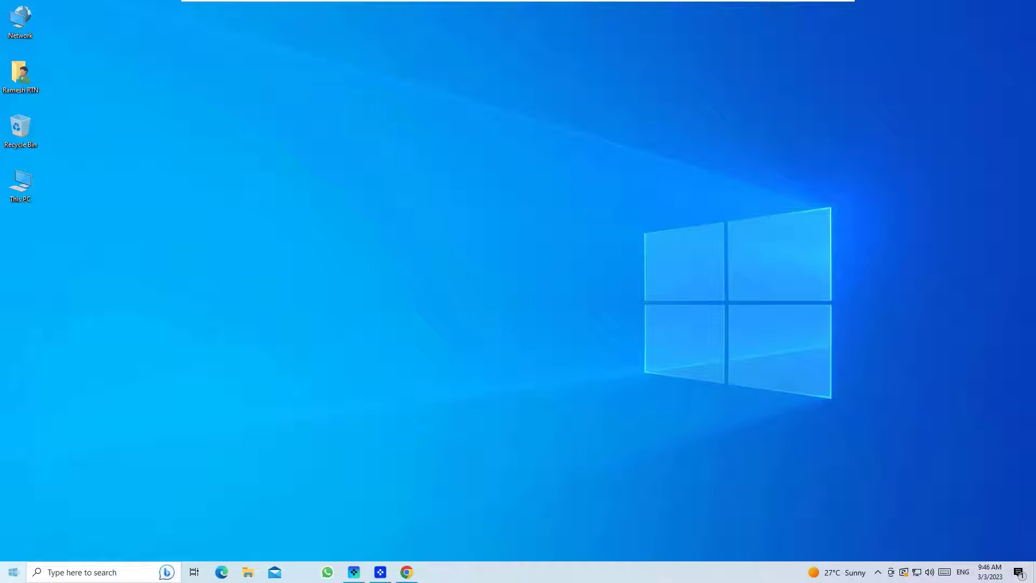
{"action": "left_click", "coordinate": [13, 572]}
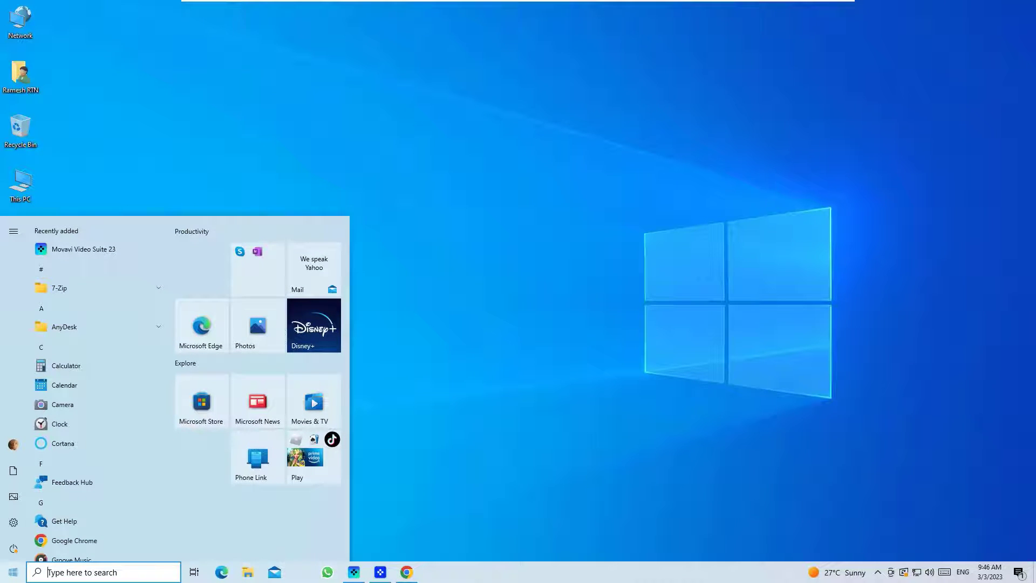
{"action": "left_click", "coordinate": [373, 197]}
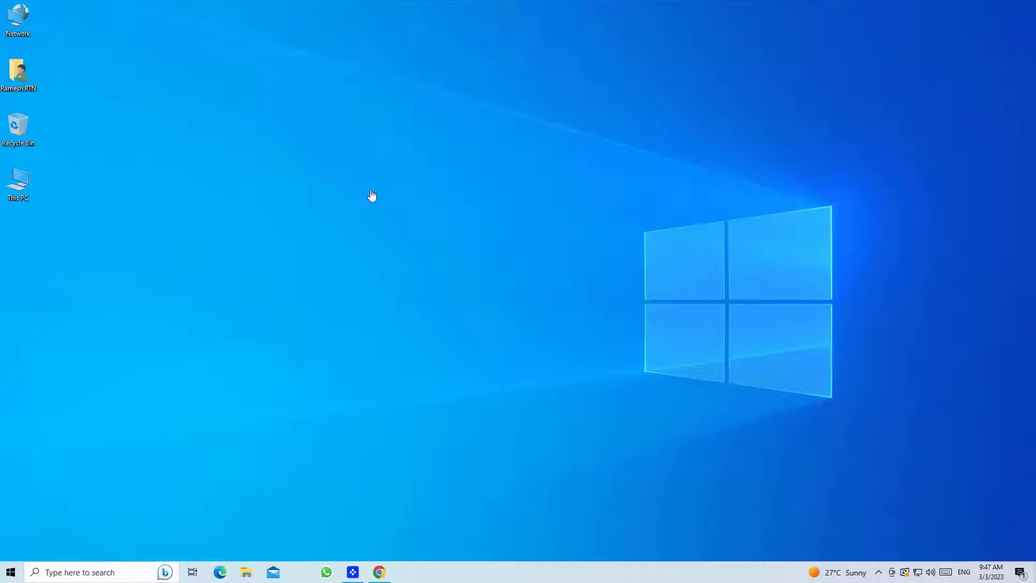
- Open Task Manager from the taskbar and bring up its Create new task dialog
{"action": "right_click", "coordinate": [427, 580]}
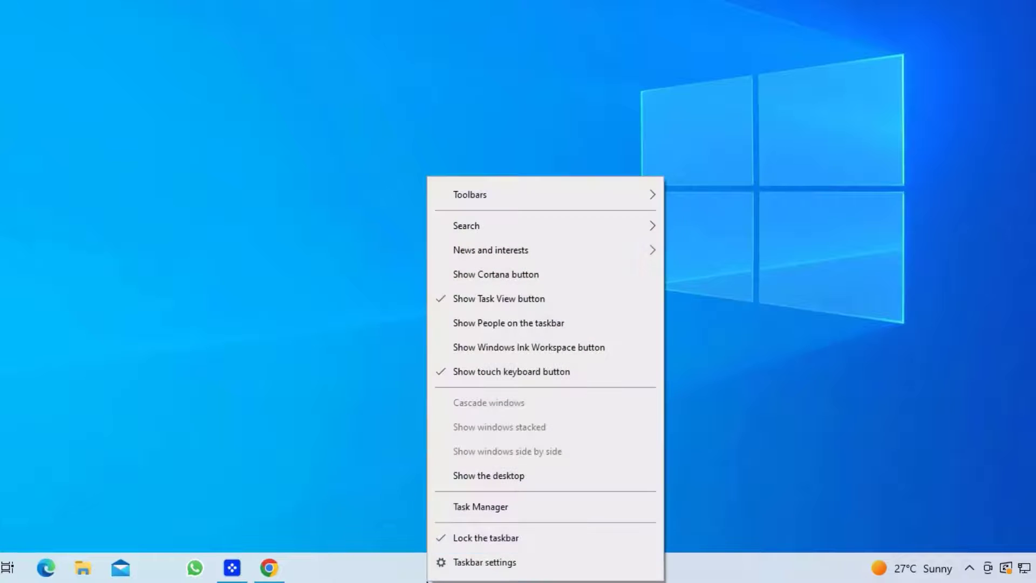
{"action": "left_click", "coordinate": [511, 517]}
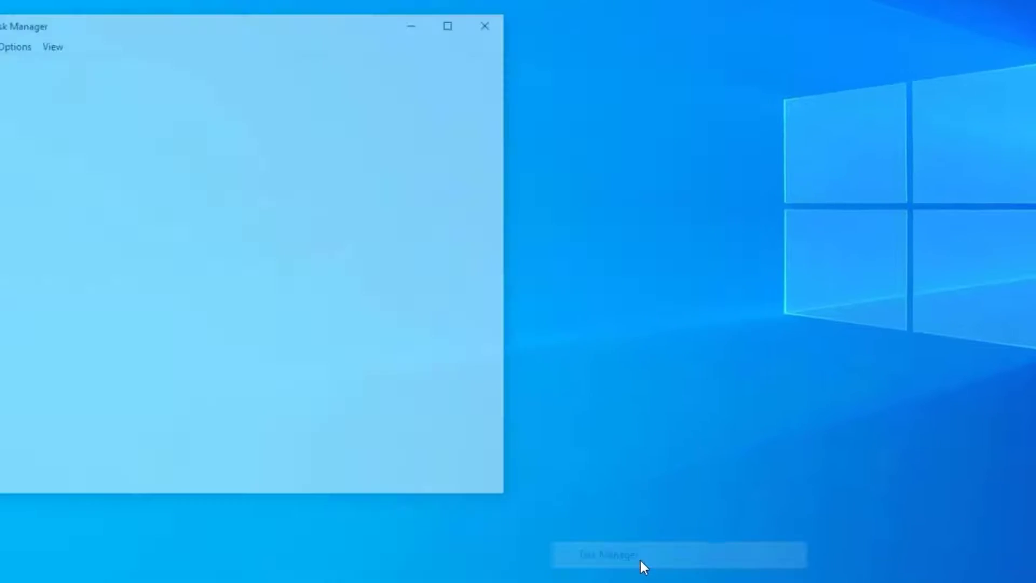
{"action": "left_click", "coordinate": [44, 45]}
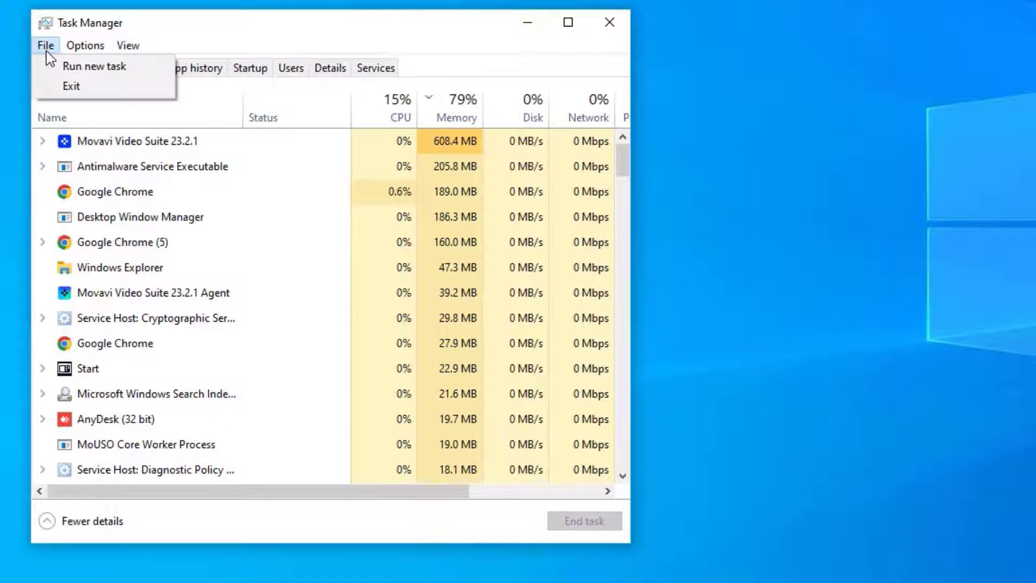
{"action": "left_click", "coordinate": [73, 67]}
- Enable administrative privileges and replace the prefilled regedit with powershell
{"action": "left_click", "coordinate": [108, 176]}
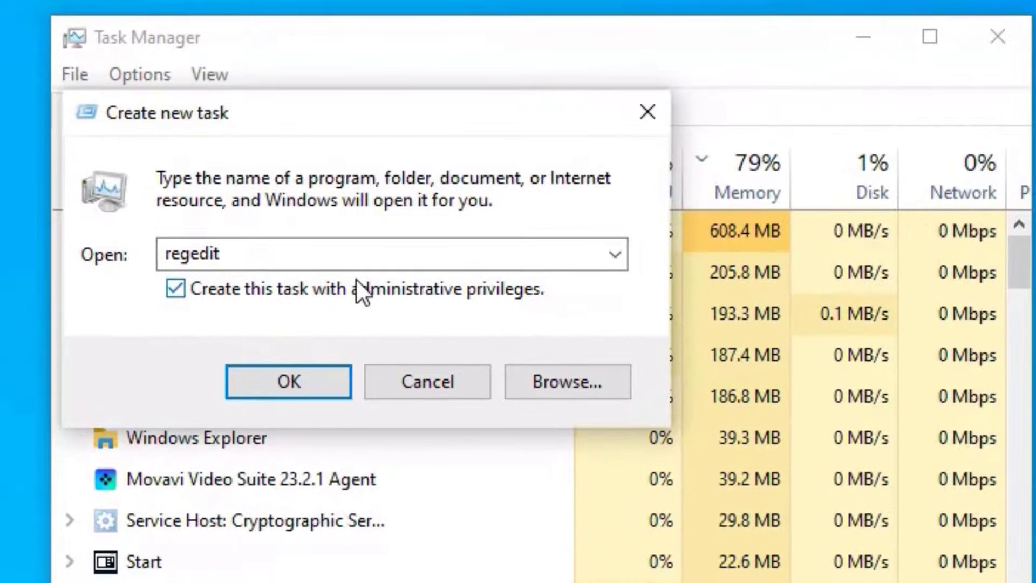
{"action": "double_click", "coordinate": [252, 256]}
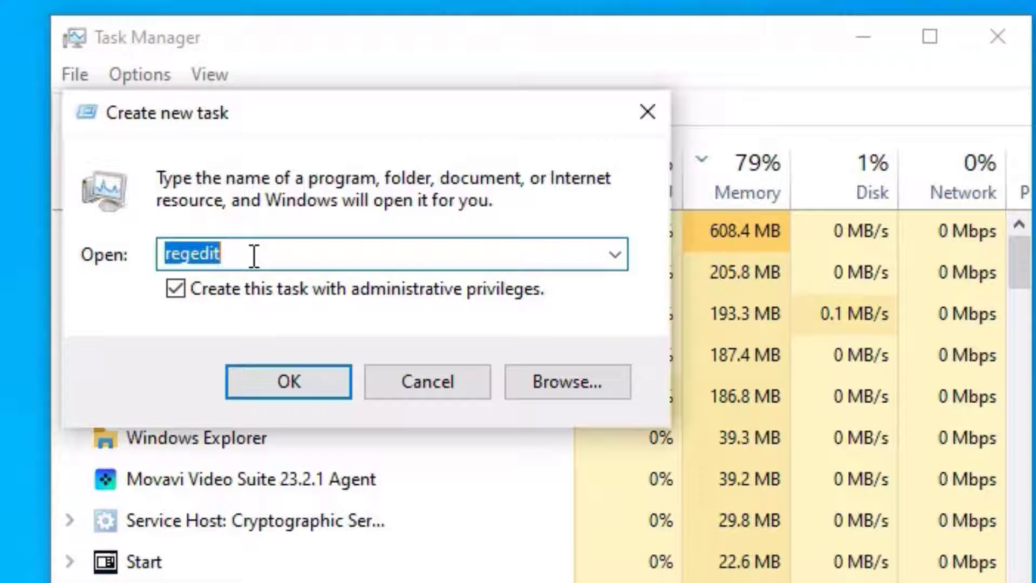
{"action": "type", "text": "power"}
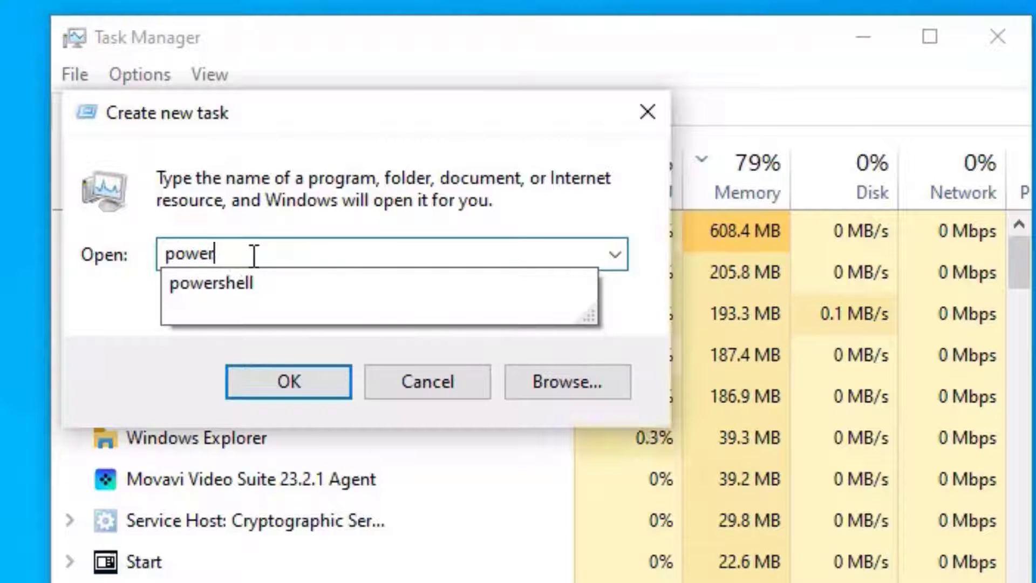
{"action": "type", "text": "ershell"}
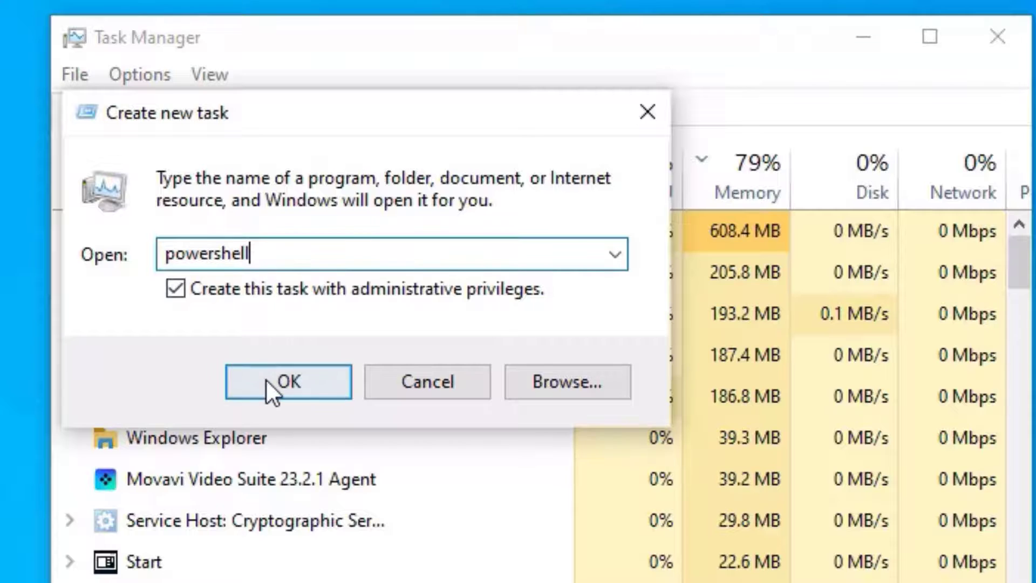
- Launch PowerShell as administrator and paste in the DISM health-restore command to run it
{"action": "left_click", "coordinate": [267, 381]}
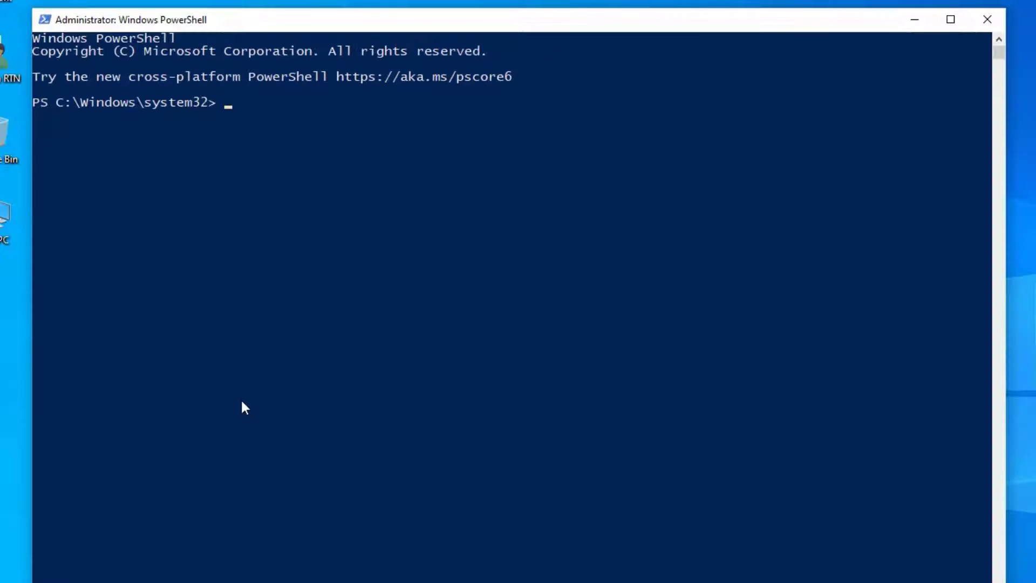
{"action": "left_click", "coordinate": [231, 338]}
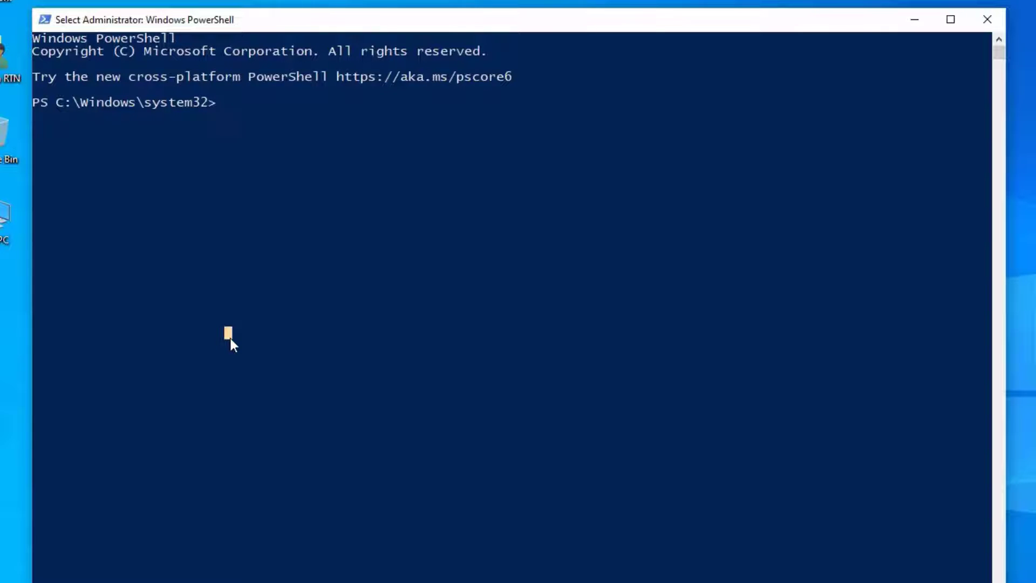
{"action": "right_click", "coordinate": [204, 244]}
{"action": "left_click", "coordinate": [227, 101]}
{"action": "right_click", "coordinate": [227, 102]}
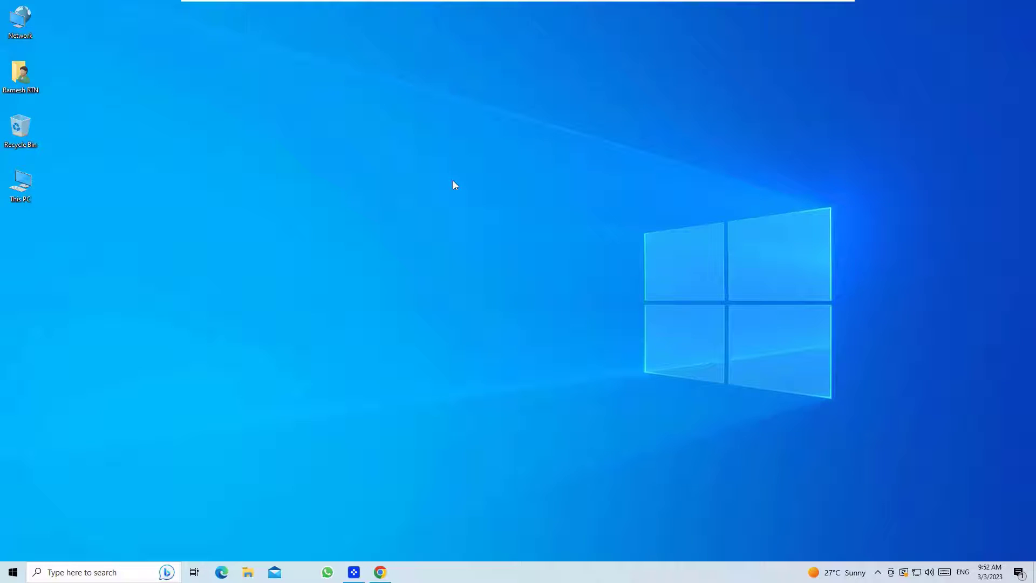
- Reopen Task Manager and run powershell as a new task with administrative privileges
{"action": "right_click", "coordinate": [477, 572]}
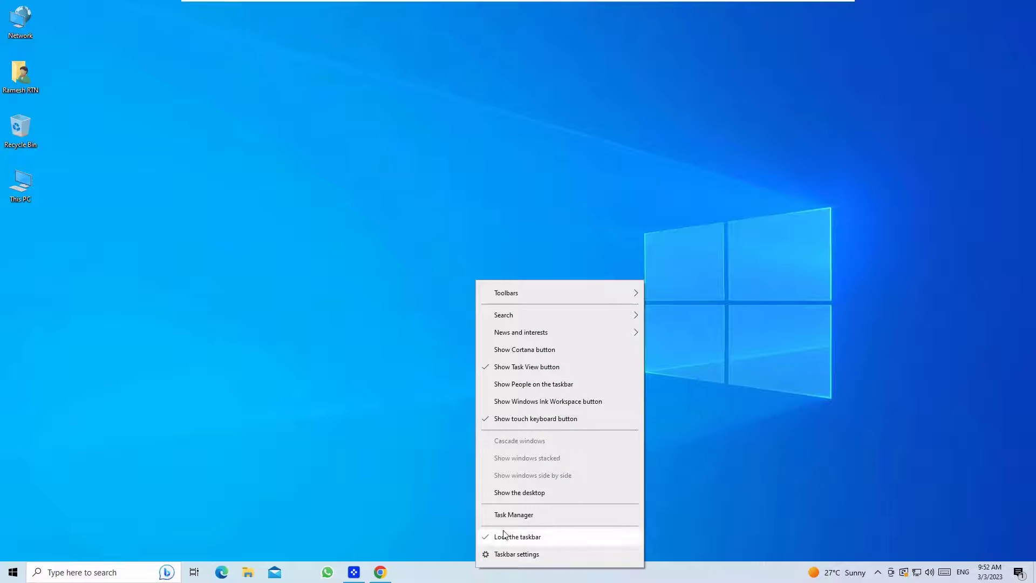
{"action": "left_click", "coordinate": [512, 515]}
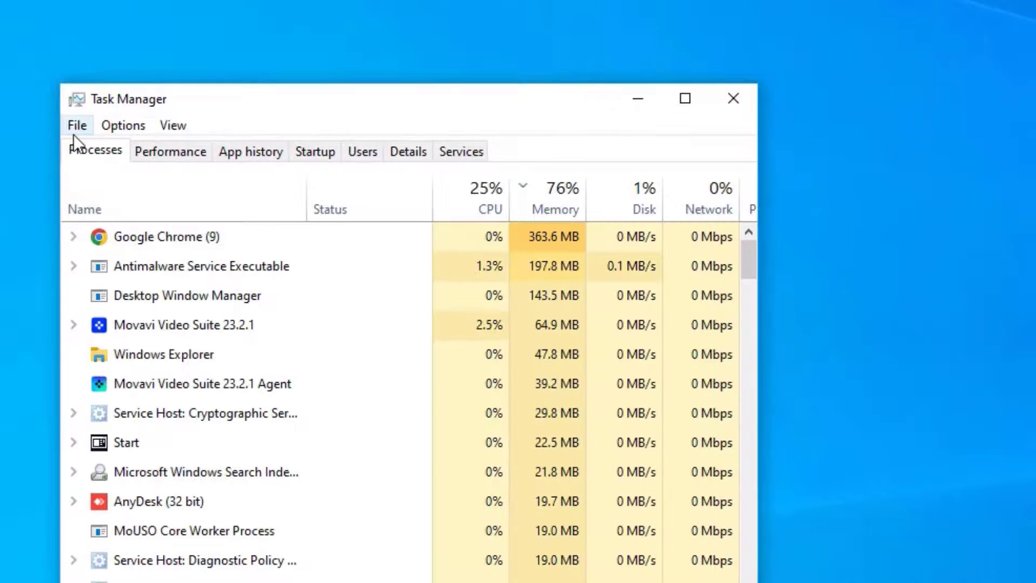
{"action": "left_click", "coordinate": [74, 129]}
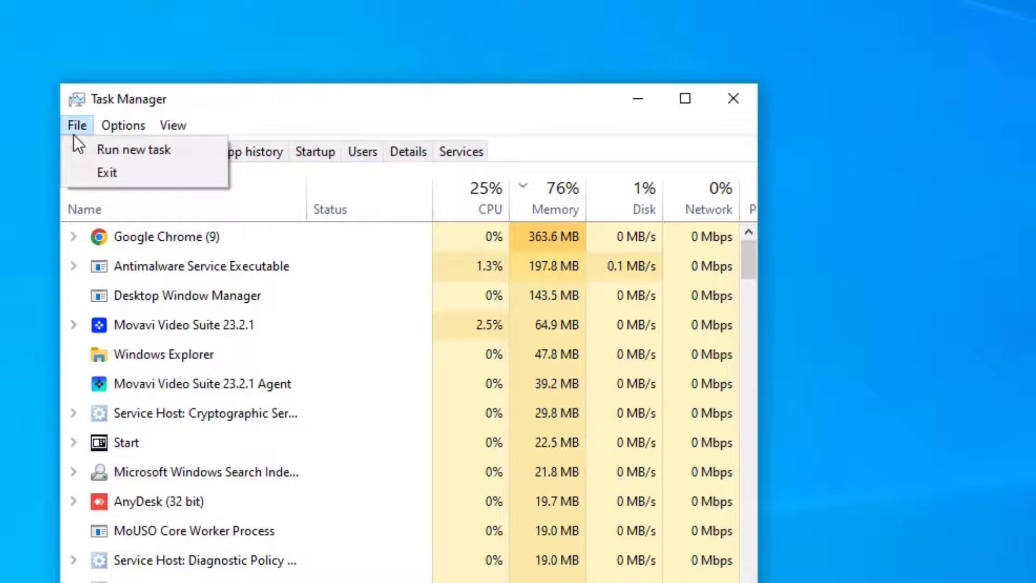
{"action": "left_click", "coordinate": [121, 148]}
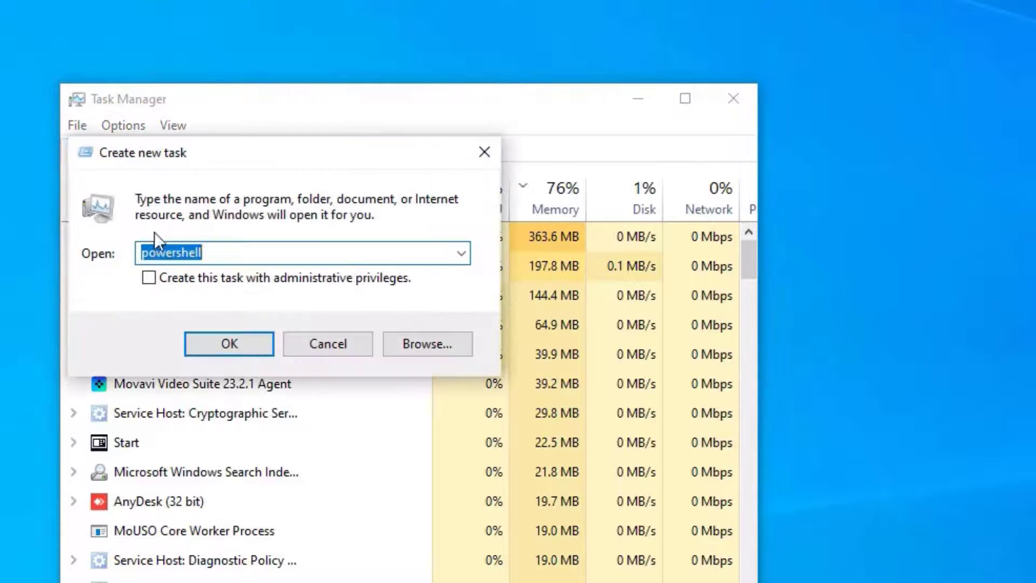
{"action": "left_click", "coordinate": [149, 278]}
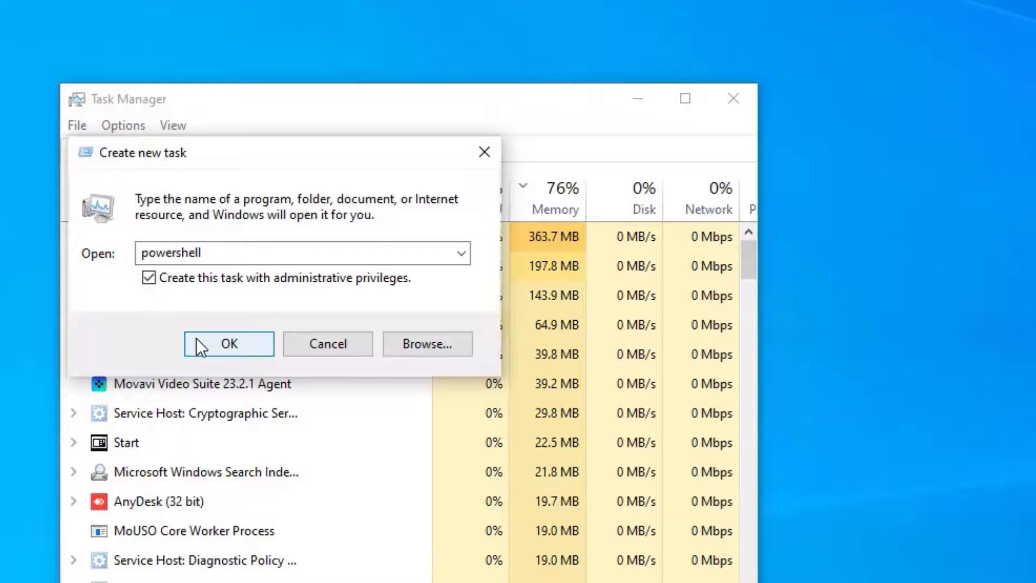
{"action": "left_click", "coordinate": [221, 342]}
{"action": "left_click", "coordinate": [214, 335]}
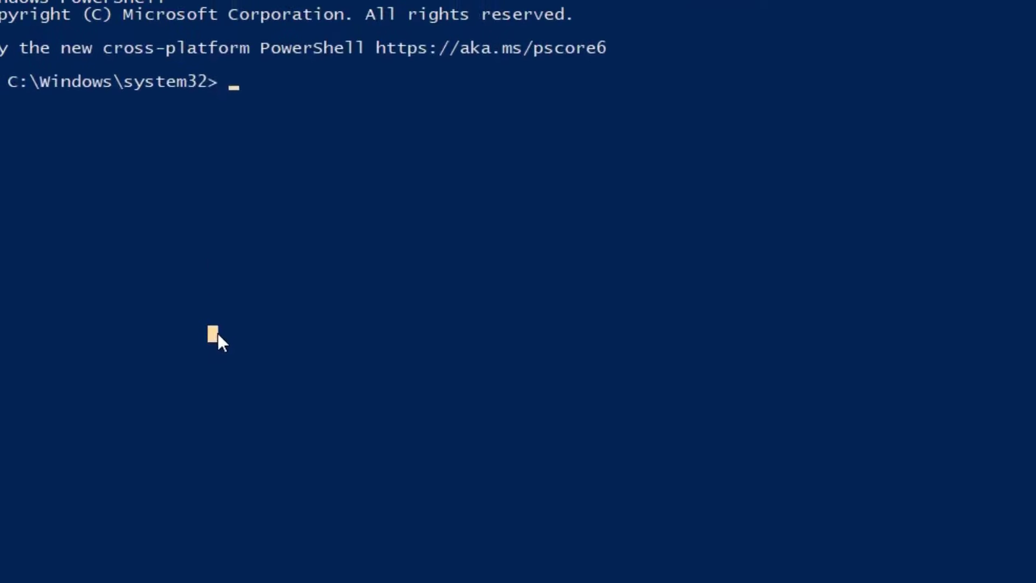
- Paste and run the Get-AppXPackage | Foreach Add-AppxPackage all-users re-registration command
{"action": "left_click", "coordinate": [240, 145]}
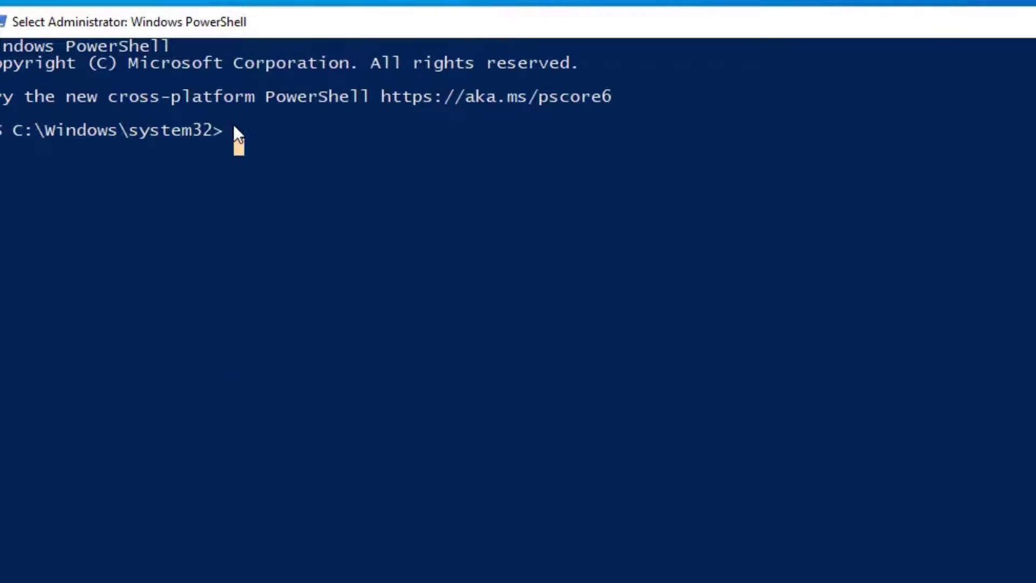
{"action": "right_click", "coordinate": [236, 131]}
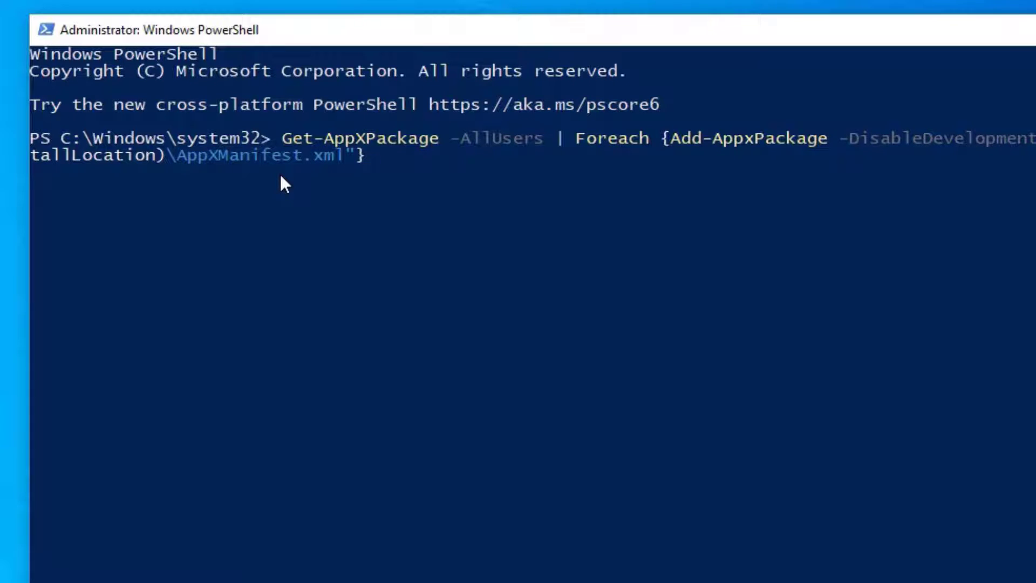
{"action": "key", "text": "Return"}
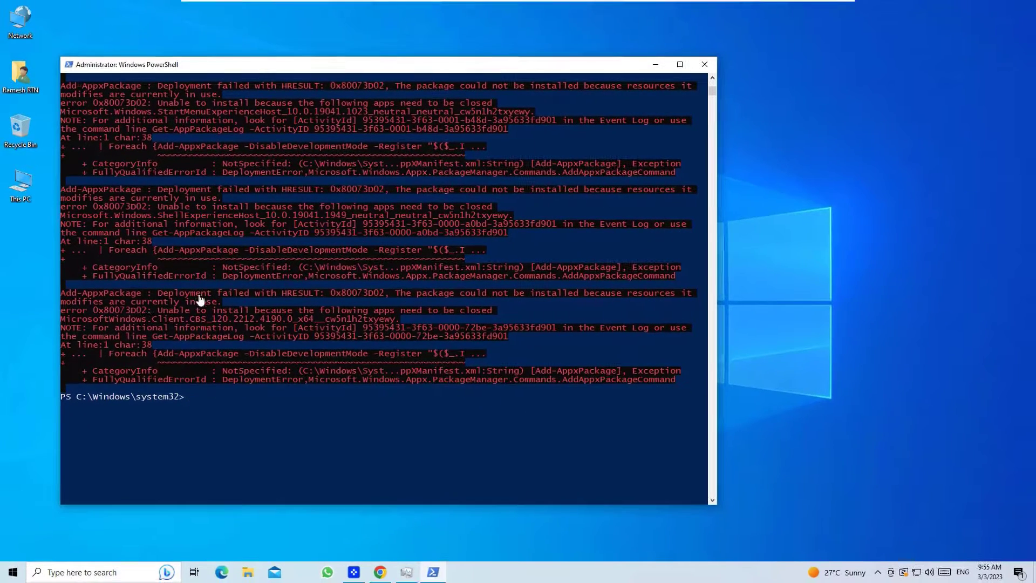
- Close the error-filled console and relaunch powershell as administrator via Task Manager's Create new task
{"action": "left_click", "coordinate": [707, 62]}
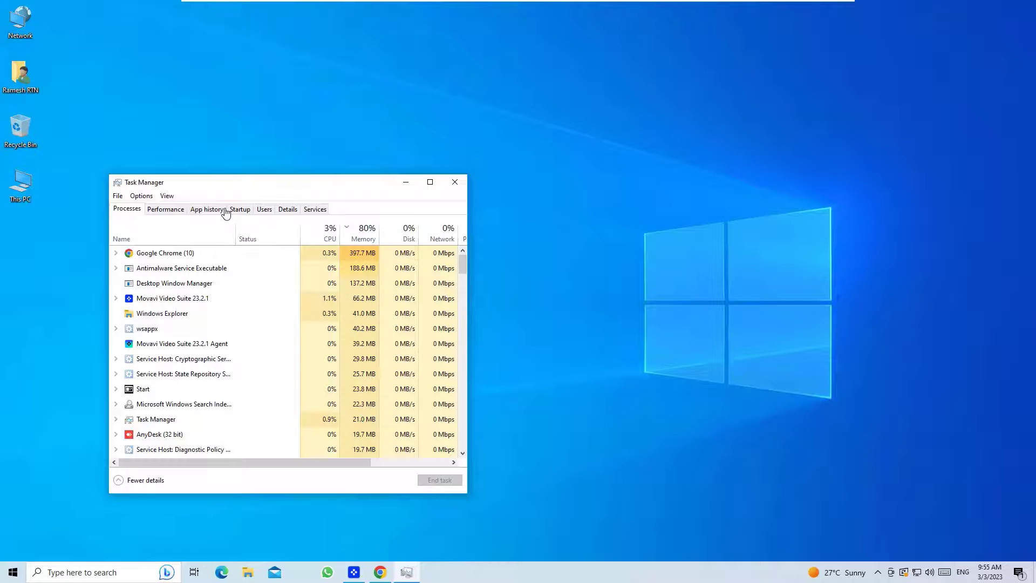
{"action": "left_click", "coordinate": [119, 197]}
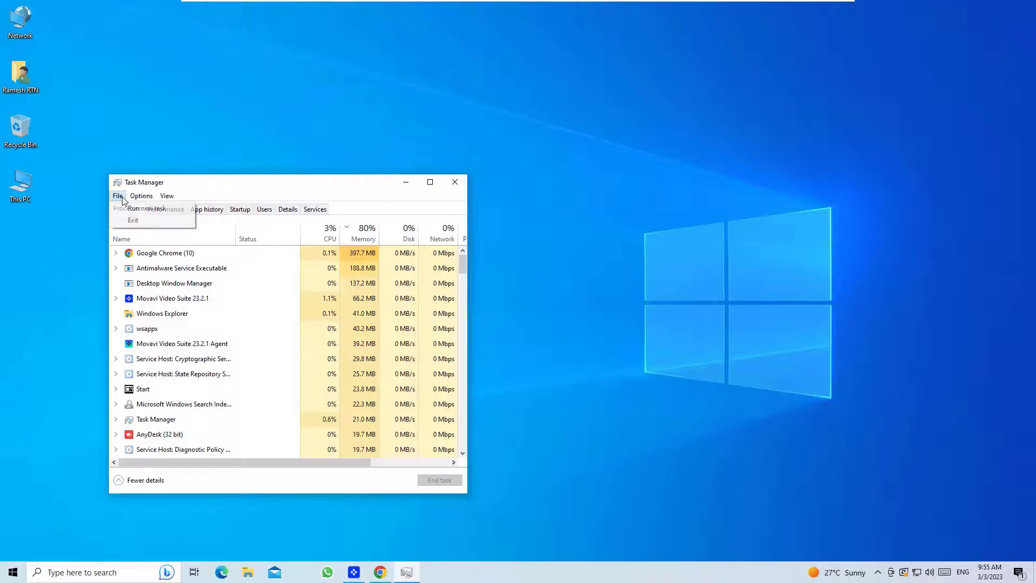
{"action": "left_click", "coordinate": [129, 209]}
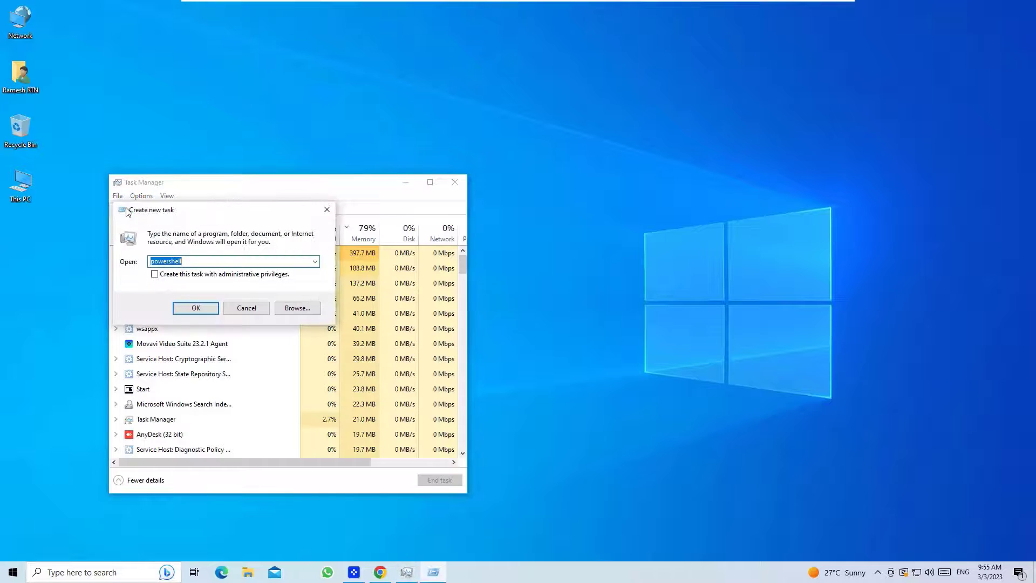
{"action": "left_click", "coordinate": [156, 275]}
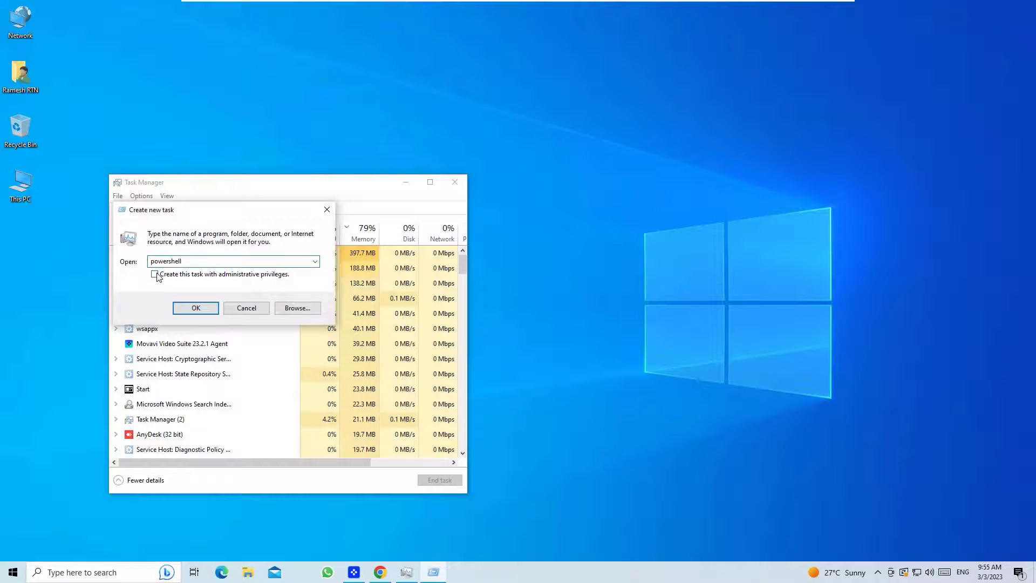
{"action": "left_click", "coordinate": [186, 309]}
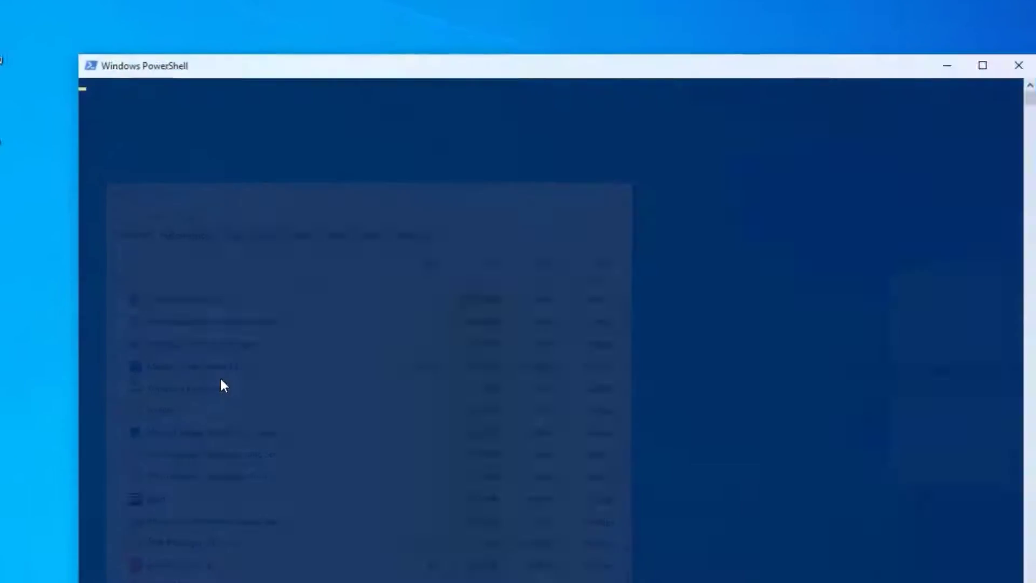
- Paste and run the five PSWindowsUpdate lines, then close PowerShell and Task Manager
{"action": "left_click", "coordinate": [281, 171]}
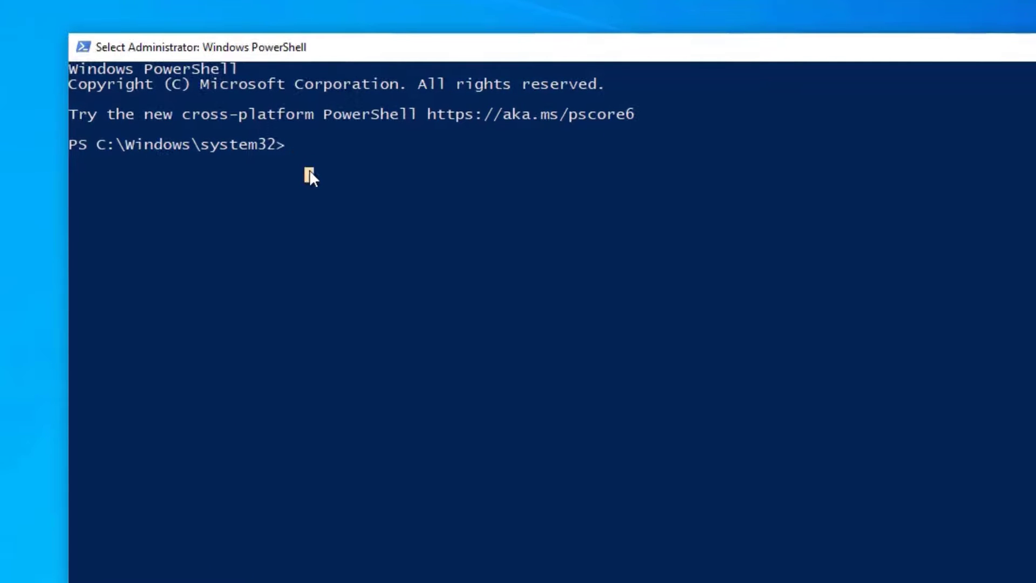
{"action": "right_click", "coordinate": [310, 171]}
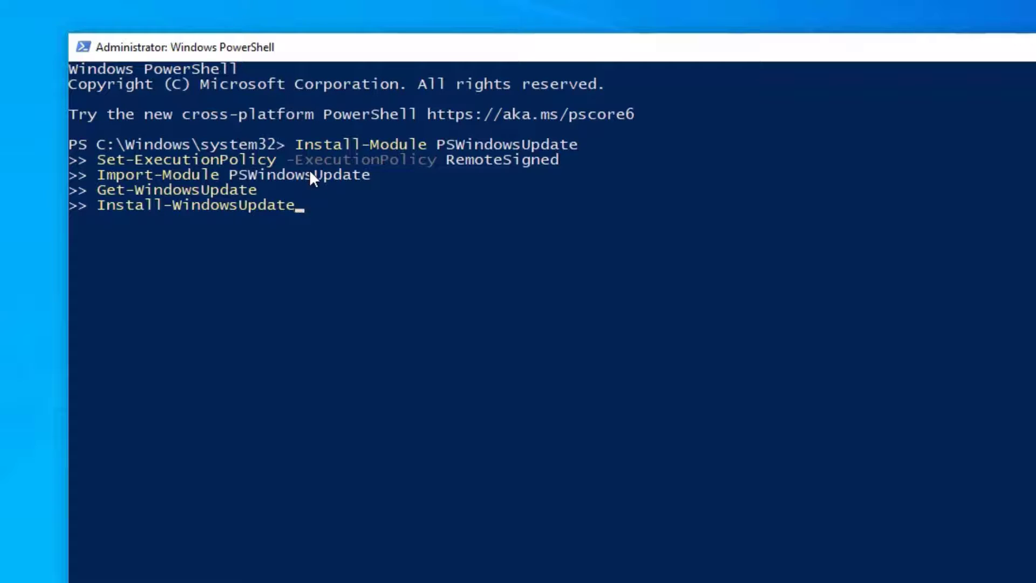
{"action": "key", "text": "Return"}
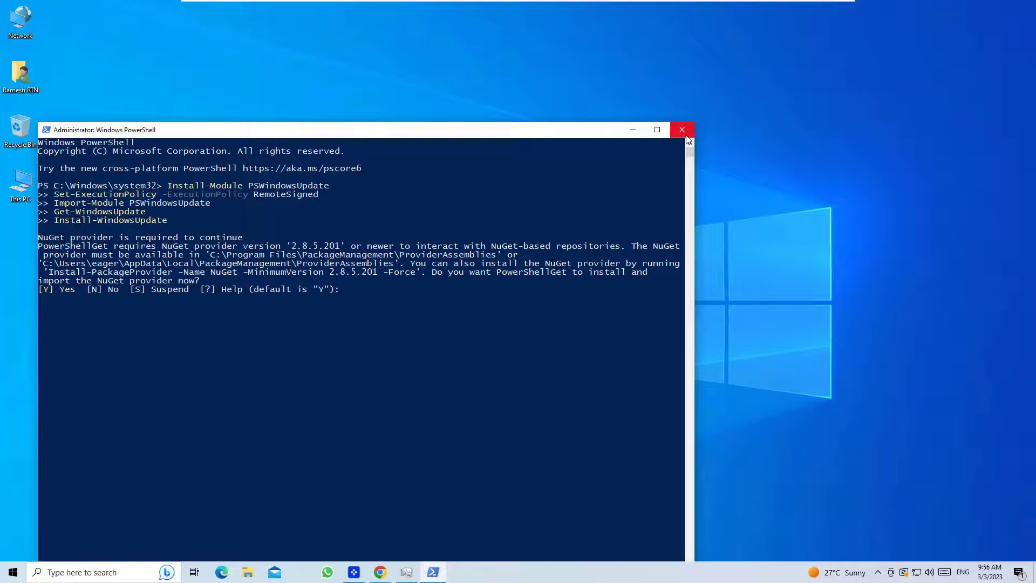
{"action": "left_click", "coordinate": [687, 136]}
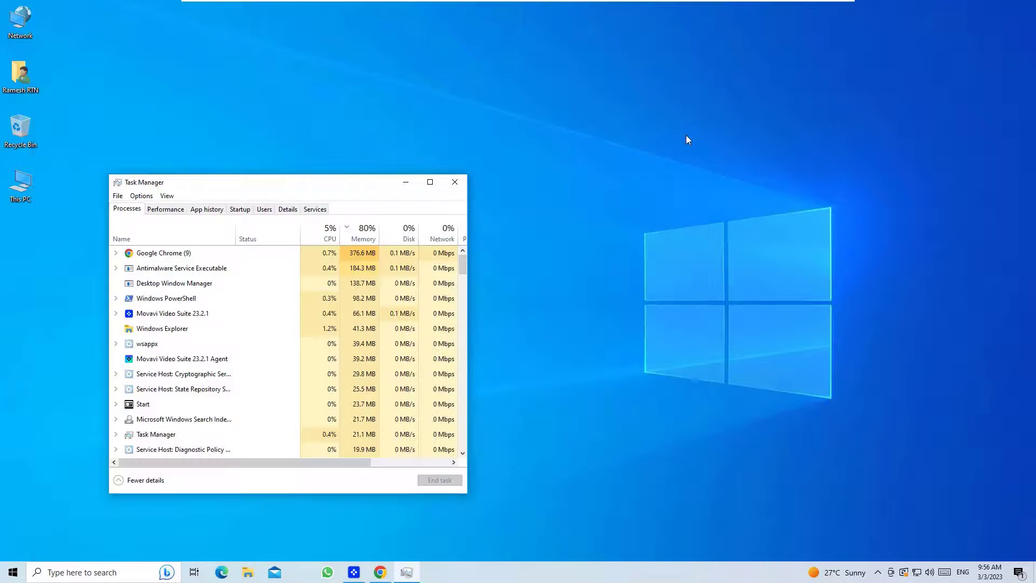
{"action": "left_click", "coordinate": [462, 183]}
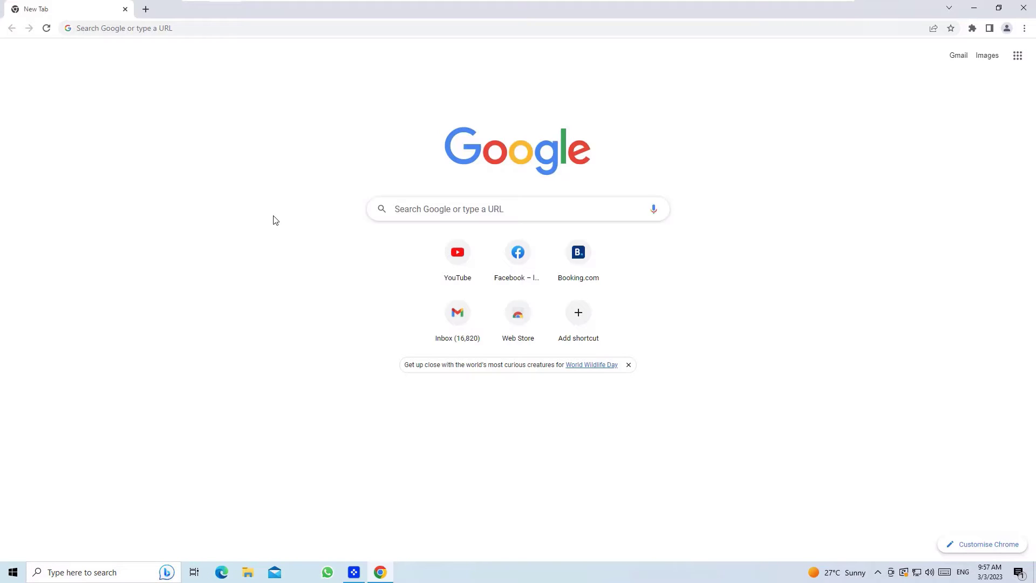
- Search Google for 'windows 10 in place upgrade' and open the Microsoft forum guide
{"action": "left_click", "coordinate": [453, 212]}
{"action": "type", "text": "wind"}
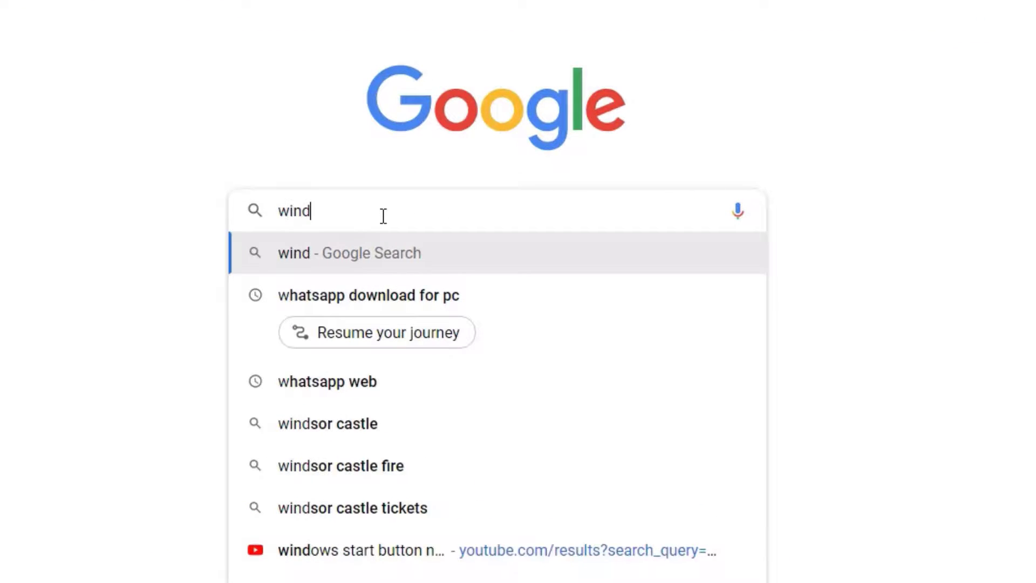
{"action": "type", "text": "ows 10 i"}
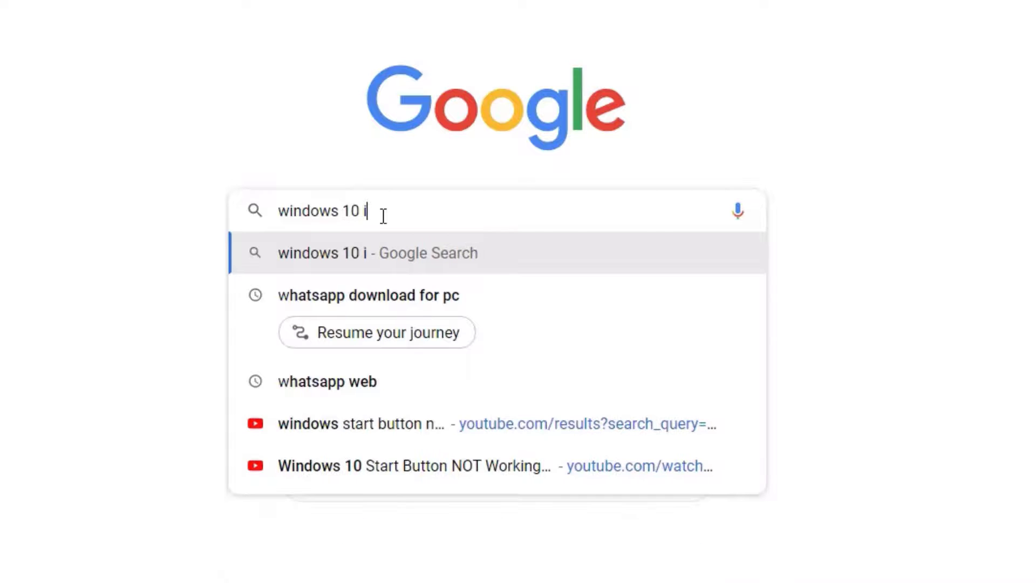
{"action": "type", "text": "n place"}
{"action": "key", "text": "Down"}
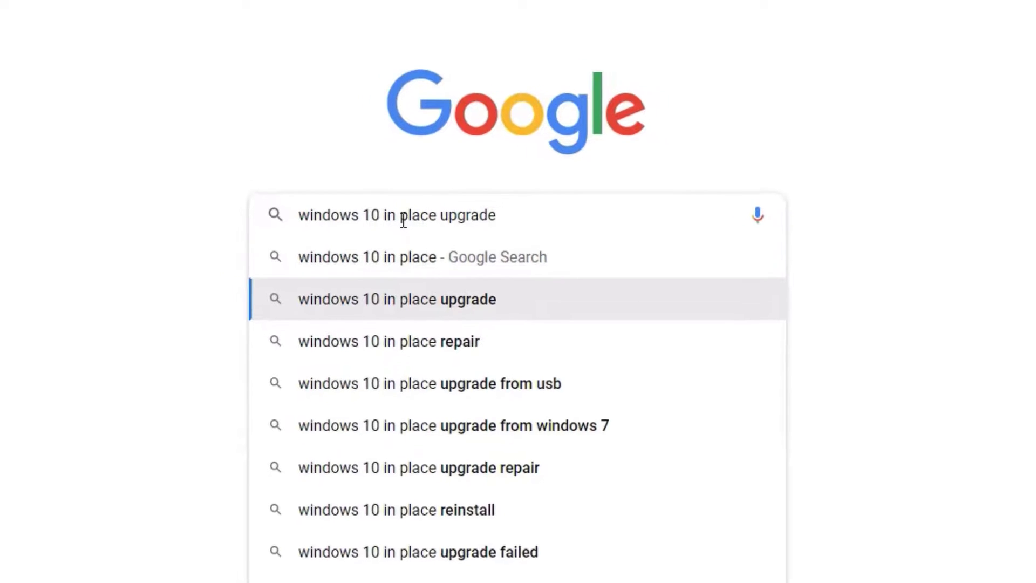
{"action": "key", "text": "Return"}
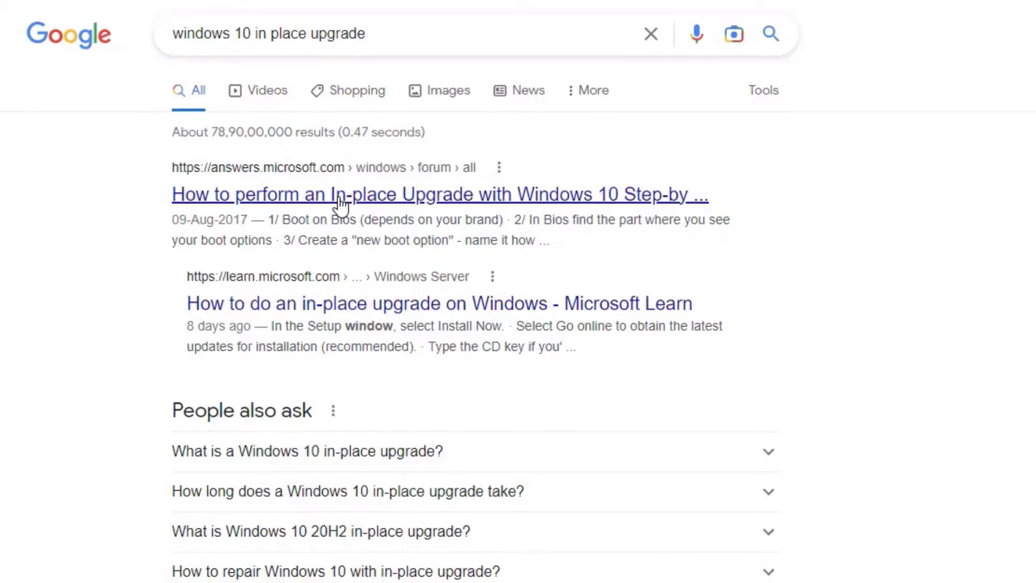
{"action": "left_click", "coordinate": [343, 200]}
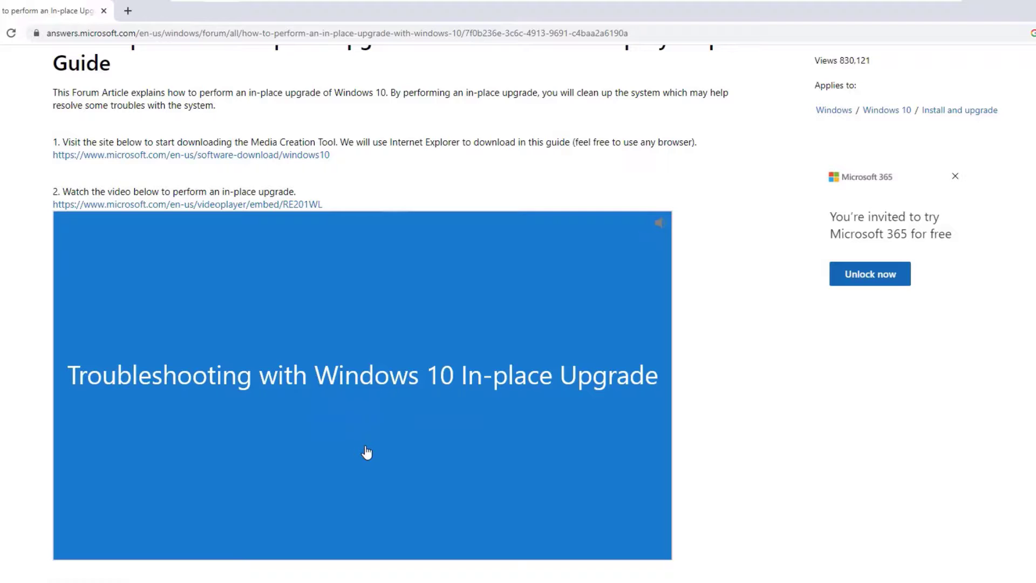
- Open the guide's linked upgrade video in a new tab, then return to the article
{"action": "left_click", "coordinate": [102, 205]}
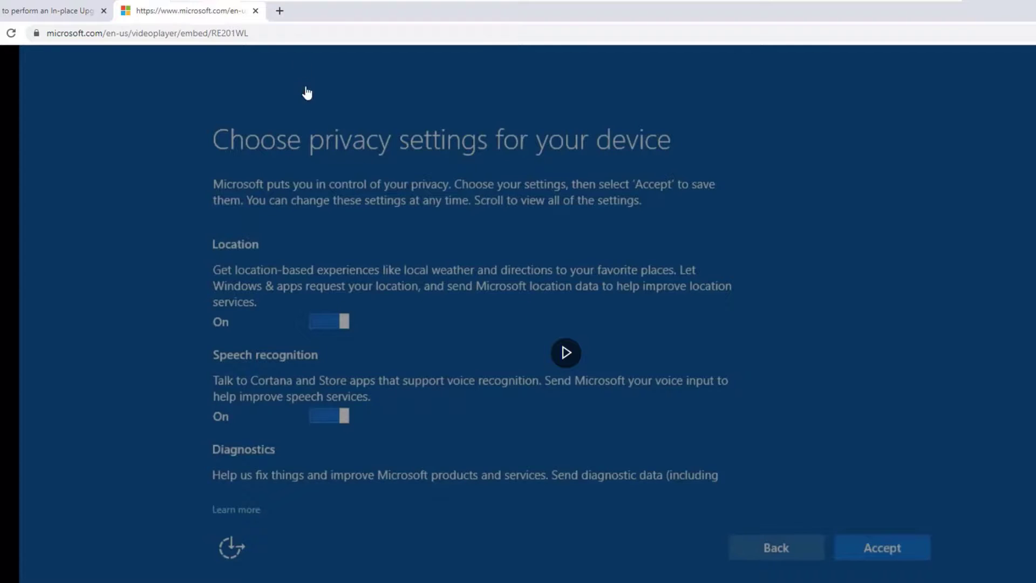
{"action": "left_click", "coordinate": [62, 11]}
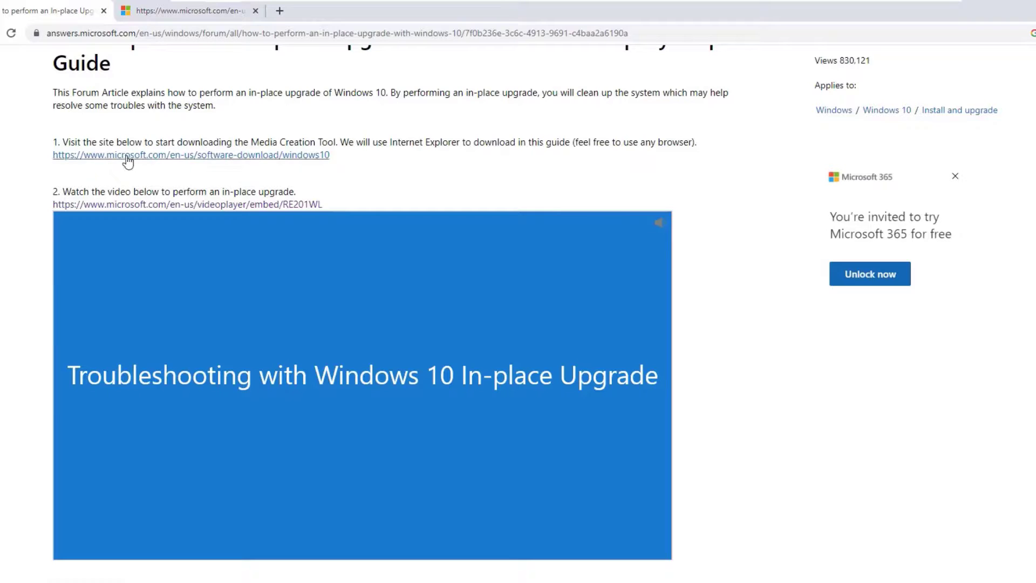